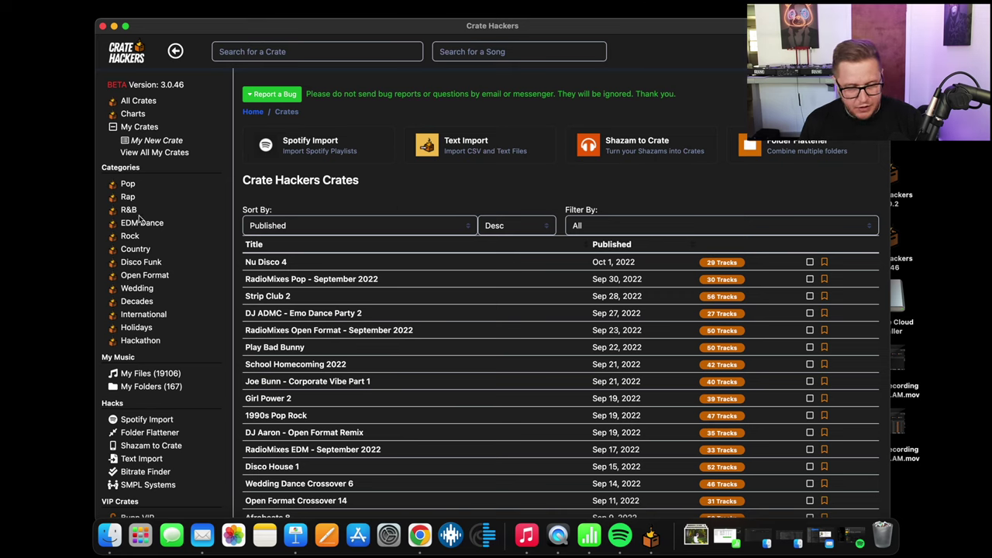
# Step: Browse the Pop, Disco Funk, Decades and Holidays crate categories, then return to all crates
pyautogui.scroll(-1, 141, 219)
pyautogui.scroll(-2, 127, 199)
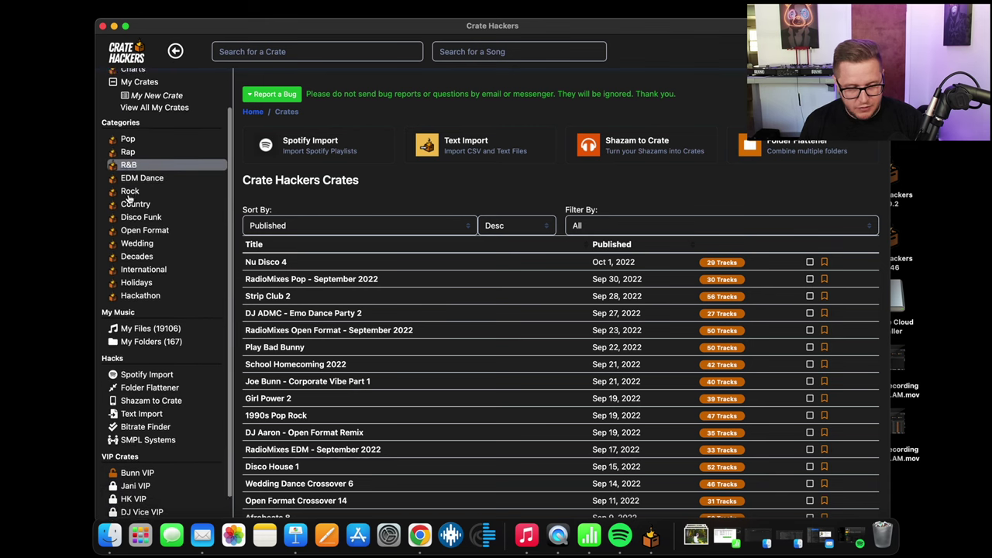
pyautogui.scroll(3, 131, 147)
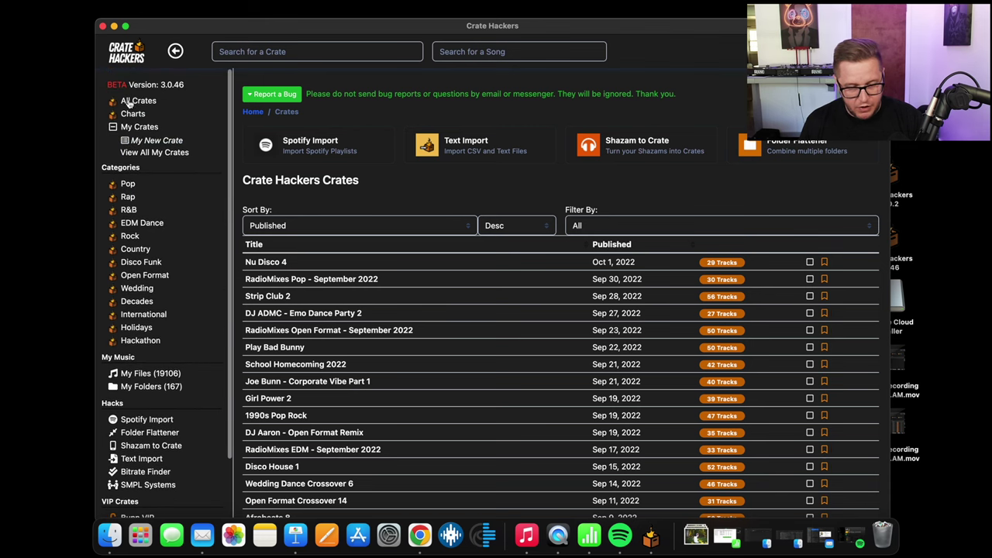
pyautogui.scroll(-3, 127, 124)
pyautogui.scroll(2, 128, 155)
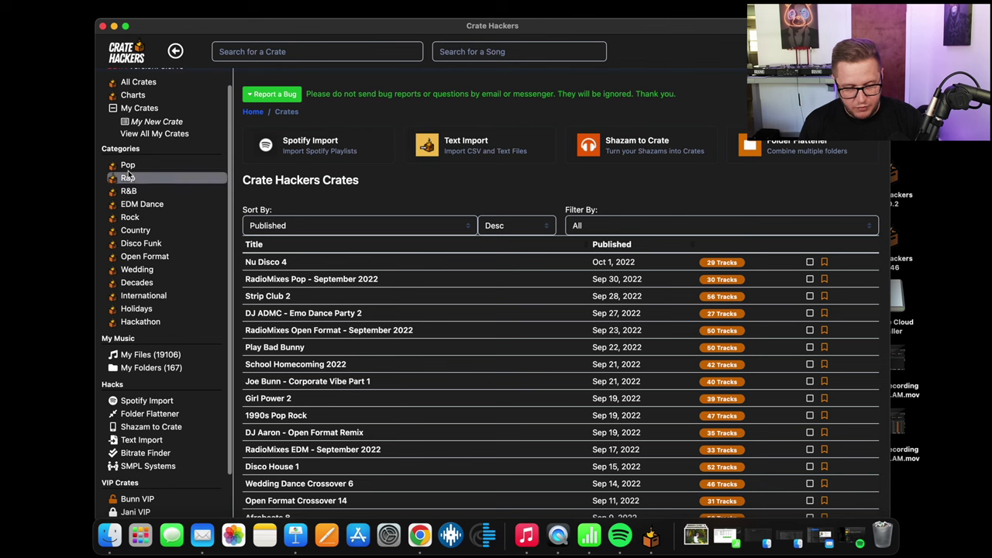
pyautogui.click(127, 165)
pyautogui.click(129, 244)
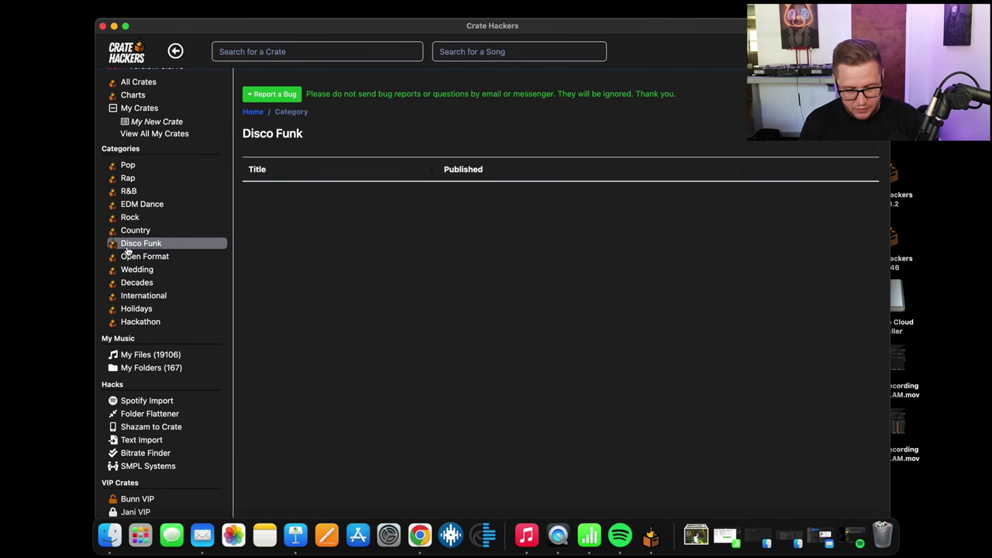
pyautogui.click(133, 285)
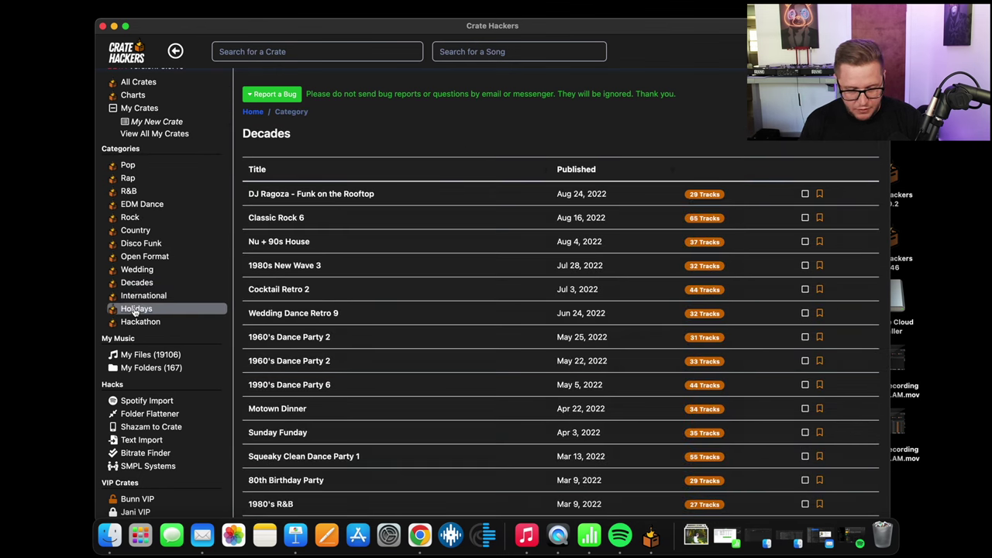
pyautogui.click(135, 309)
pyautogui.scroll(1, 141, 248)
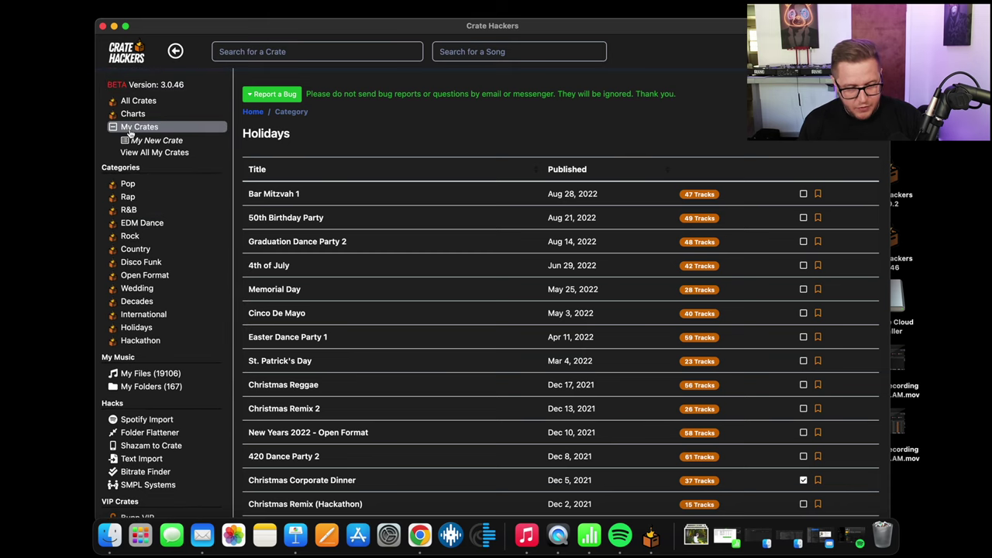
pyautogui.click(135, 103)
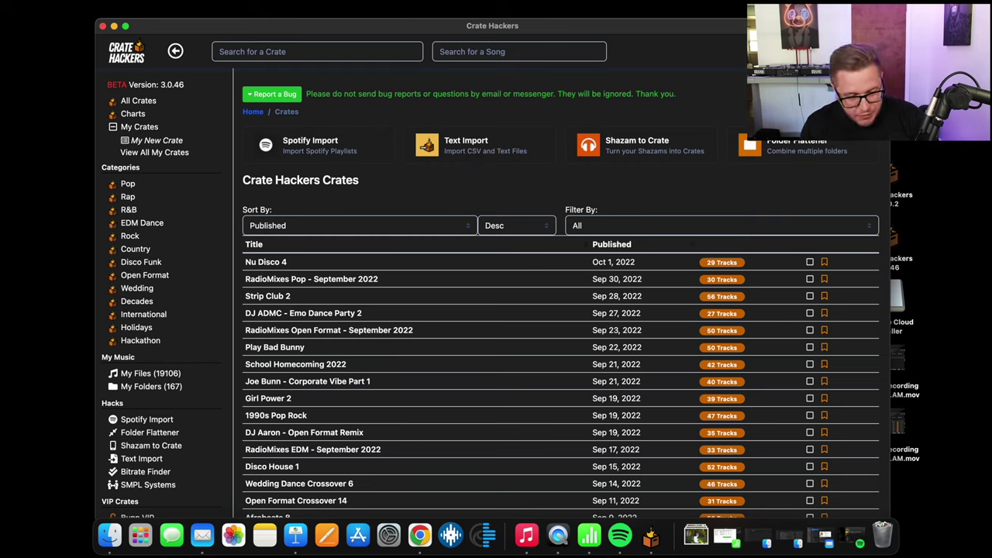
# Step: Open the Spotify playlist import page in Crate Hackers
pyautogui.scroll(-5, 361, 331)
pyautogui.scroll(-3, 361, 332)
pyautogui.scroll(8, 361, 332)
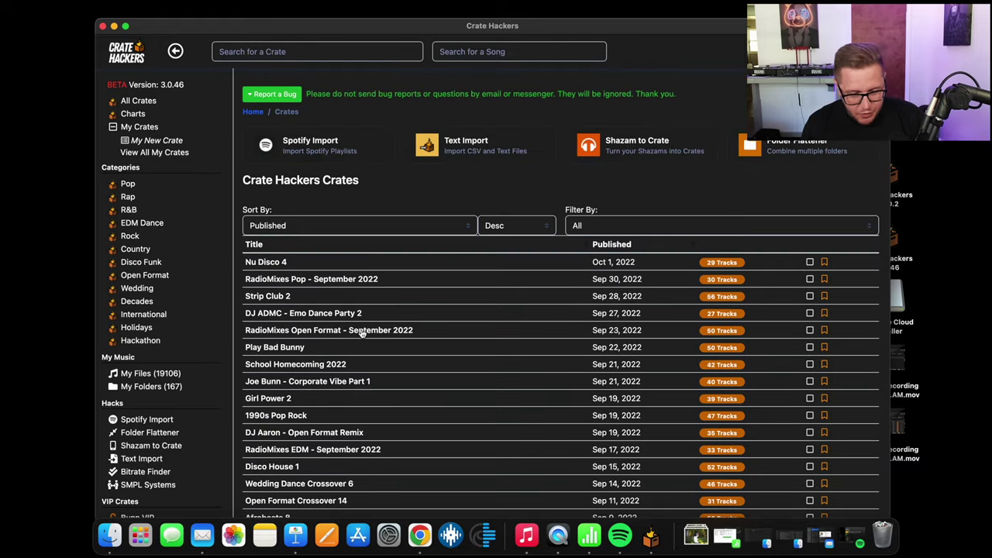
pyautogui.click(307, 141)
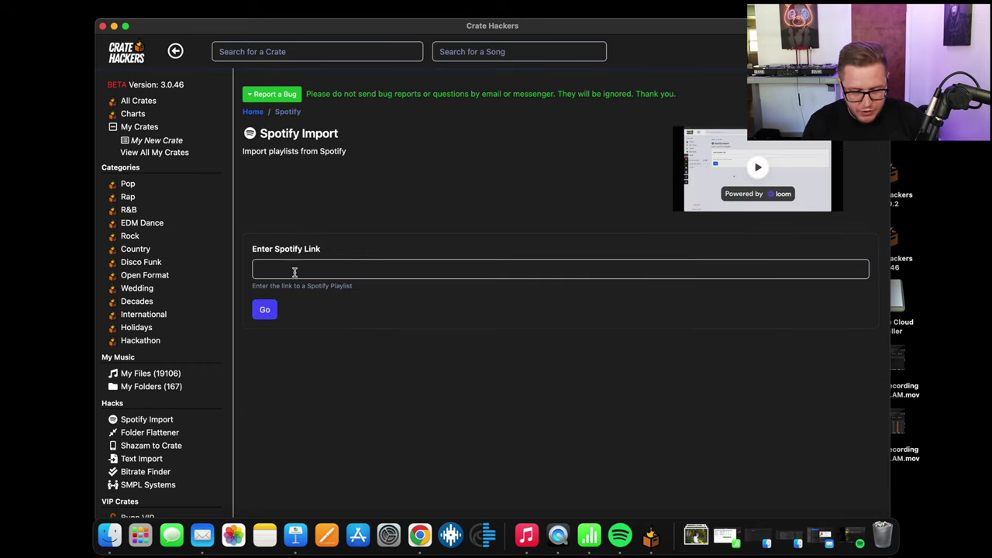
# Step: Copy the Open Dancing Music playlist's share link from Spotify
pyautogui.click(620, 535)
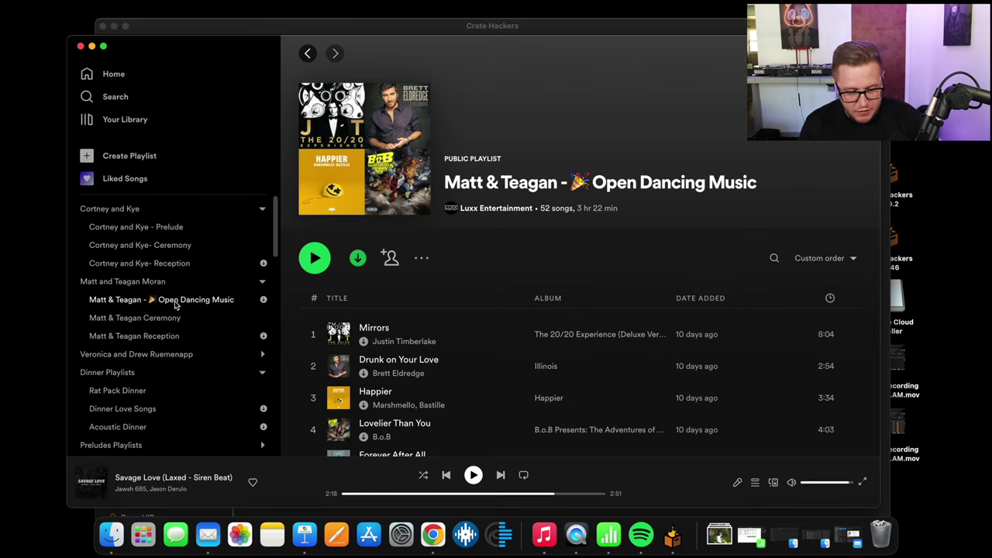
pyautogui.click(422, 259)
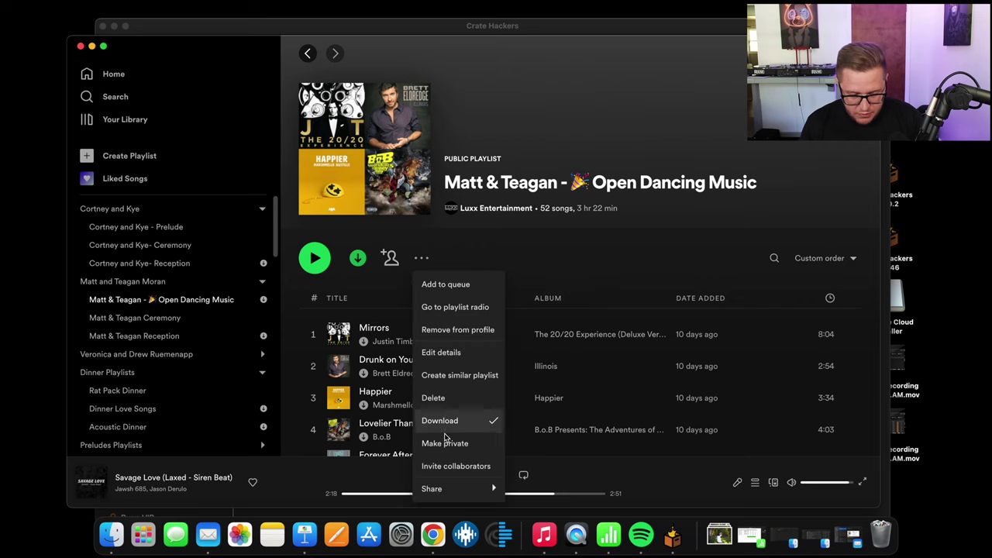
pyautogui.moveTo(438, 491)
pyautogui.click(533, 464)
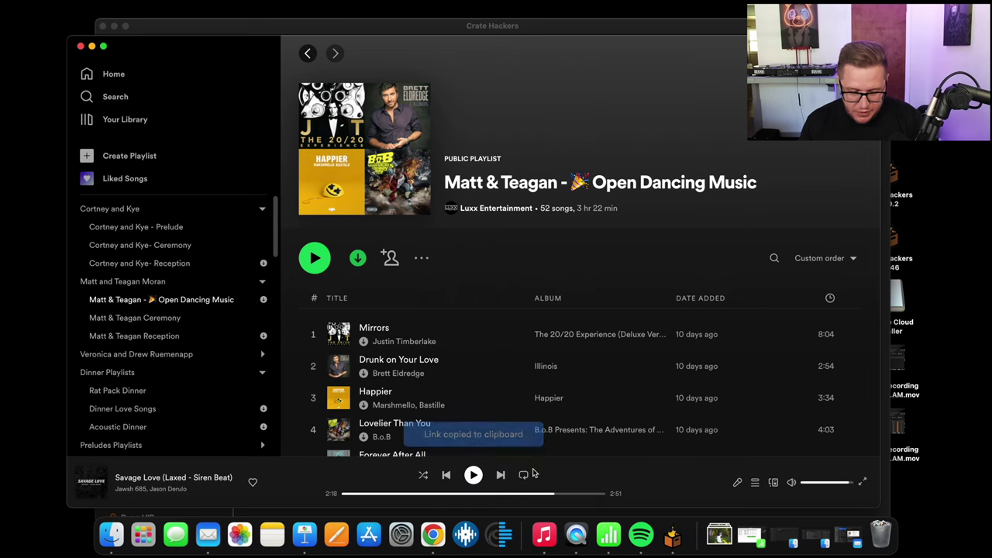
pyautogui.click(669, 536)
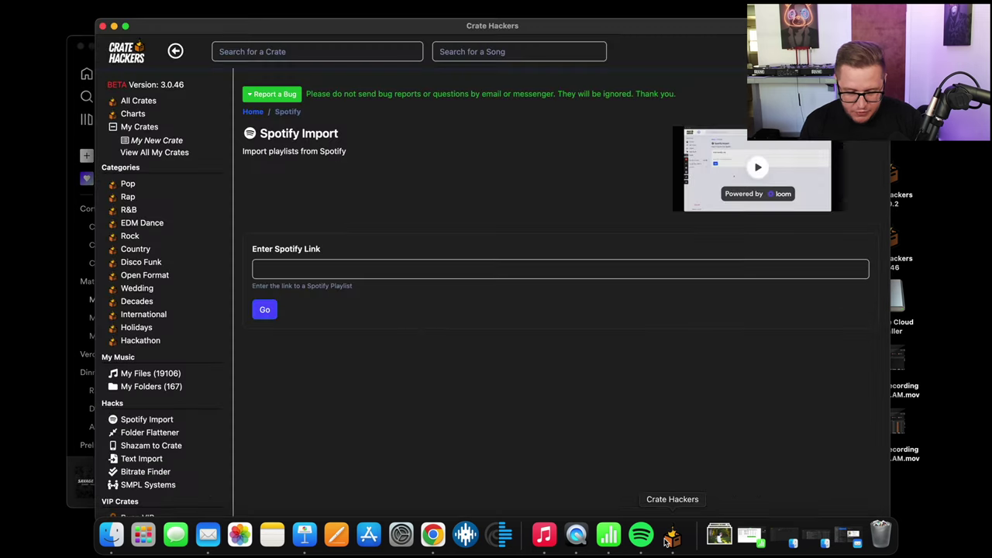
# Step: Paste the Open Dancing Music playlist link, import it, and review the matched local files
pyautogui.click(297, 273)
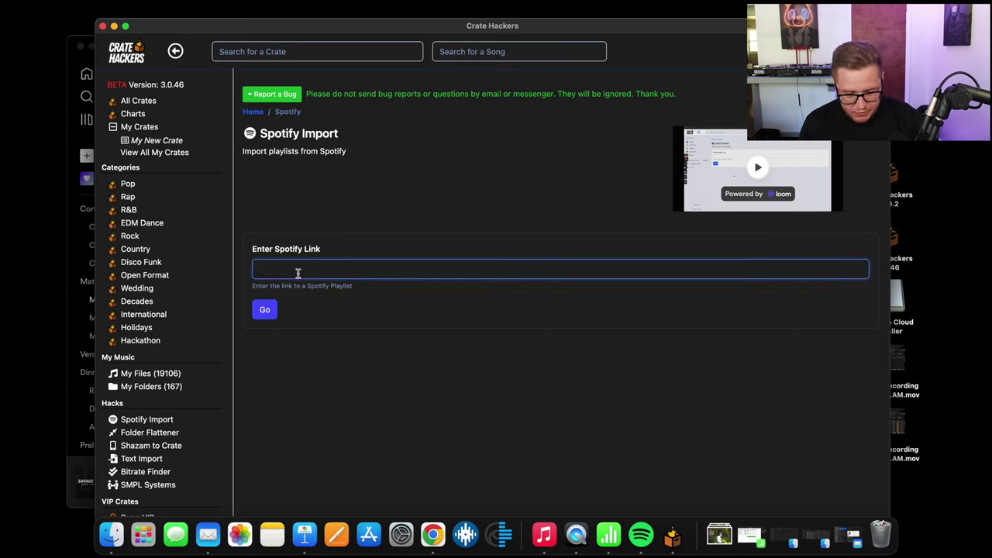
pyautogui.press('super+v')
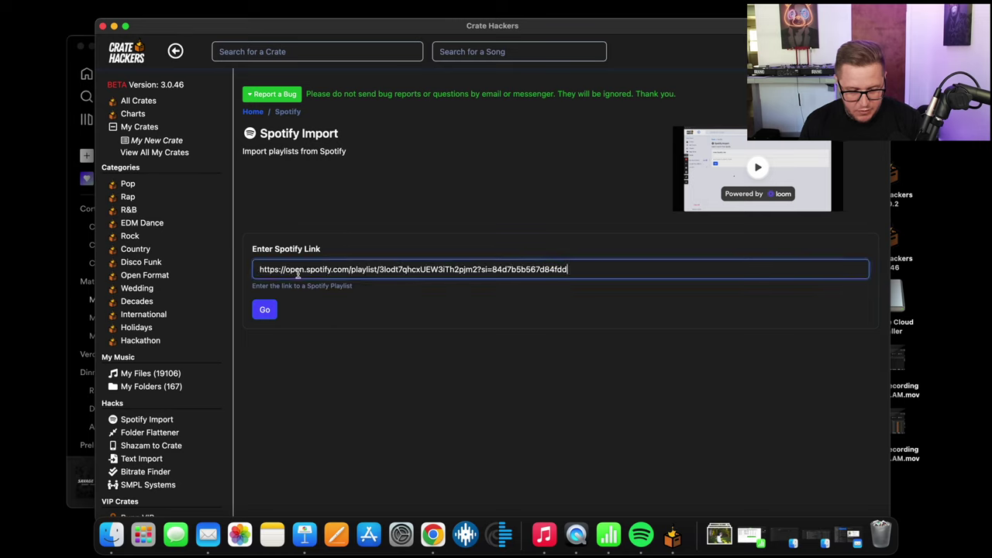
pyautogui.click(268, 312)
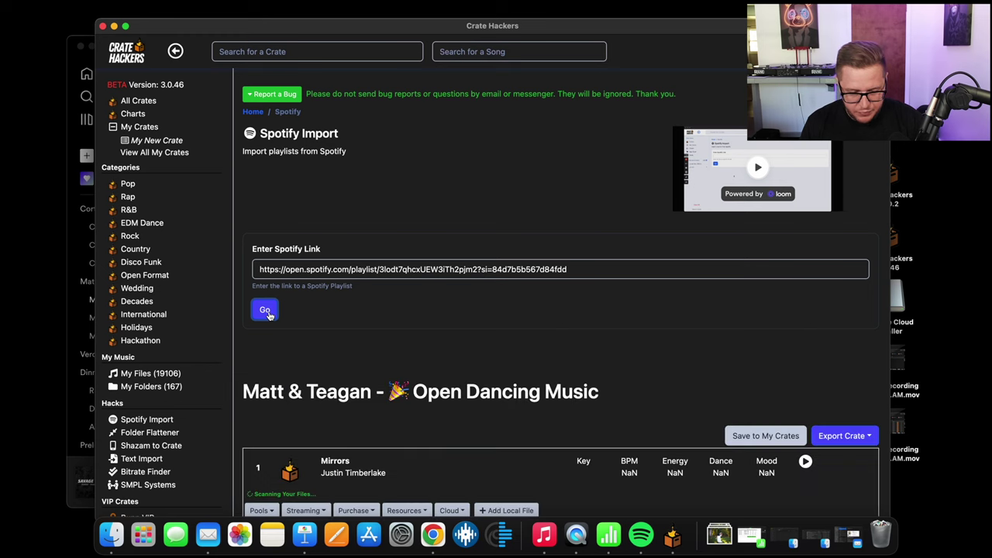
pyautogui.scroll(-3, 259, 358)
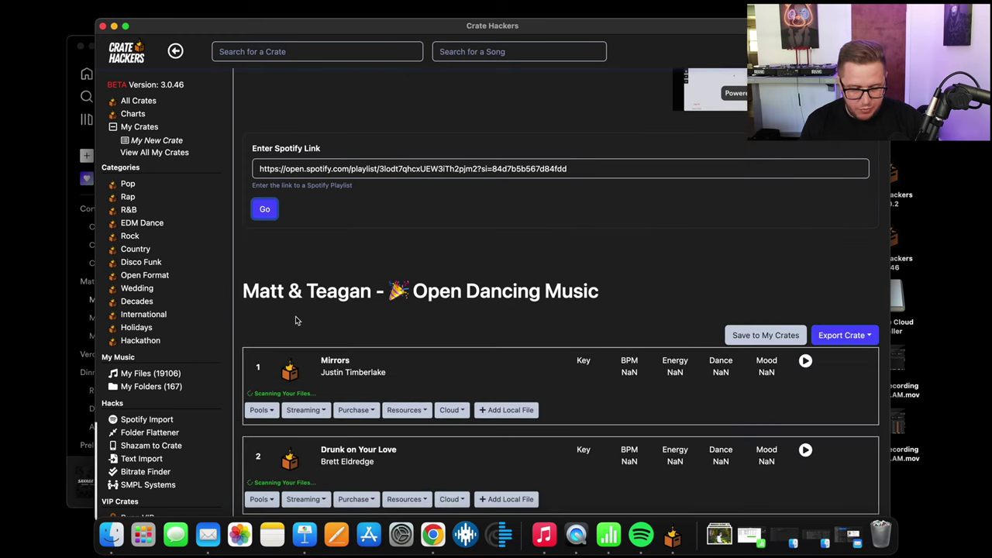
pyautogui.scroll(-3, 295, 320)
pyautogui.scroll(-4, 293, 319)
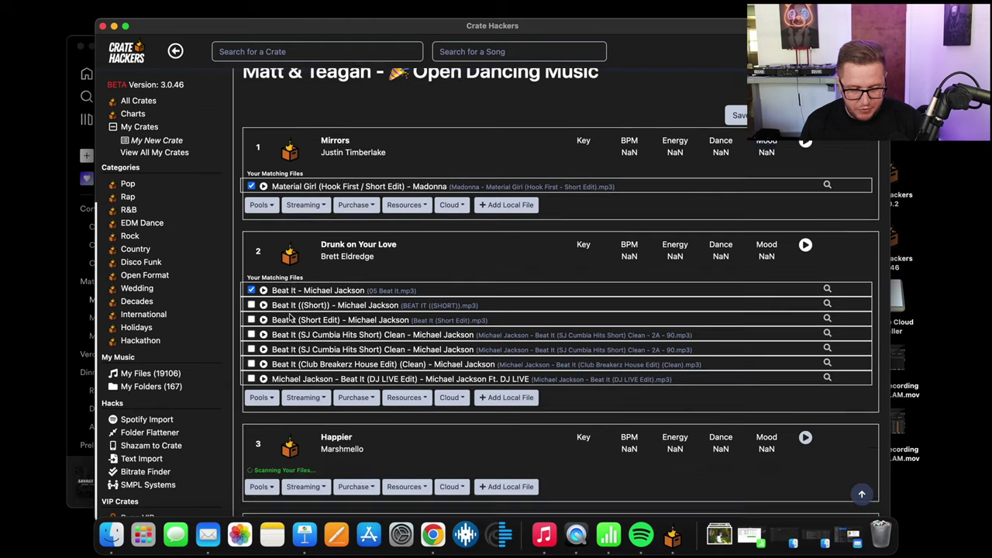
pyautogui.scroll(-5, 289, 317)
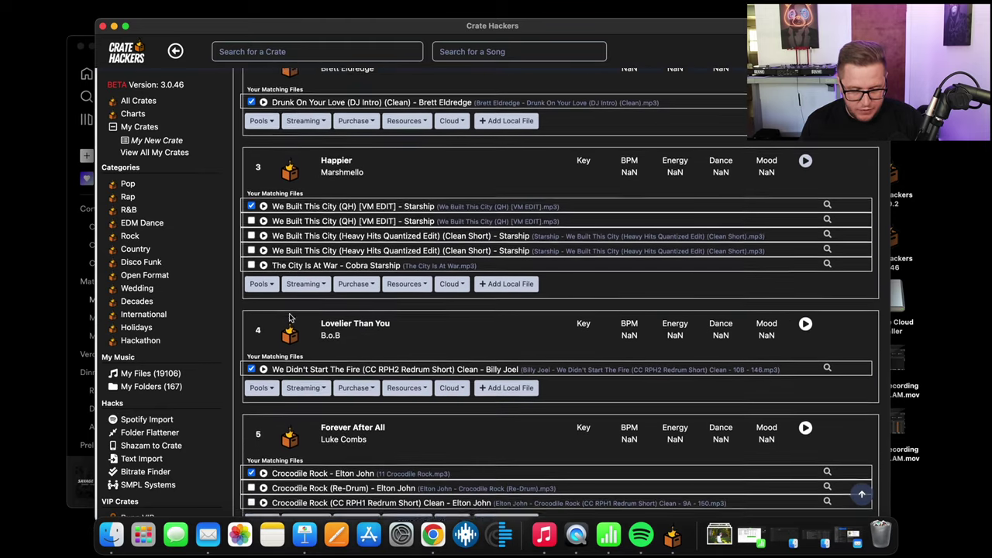
pyautogui.scroll(-8, 289, 317)
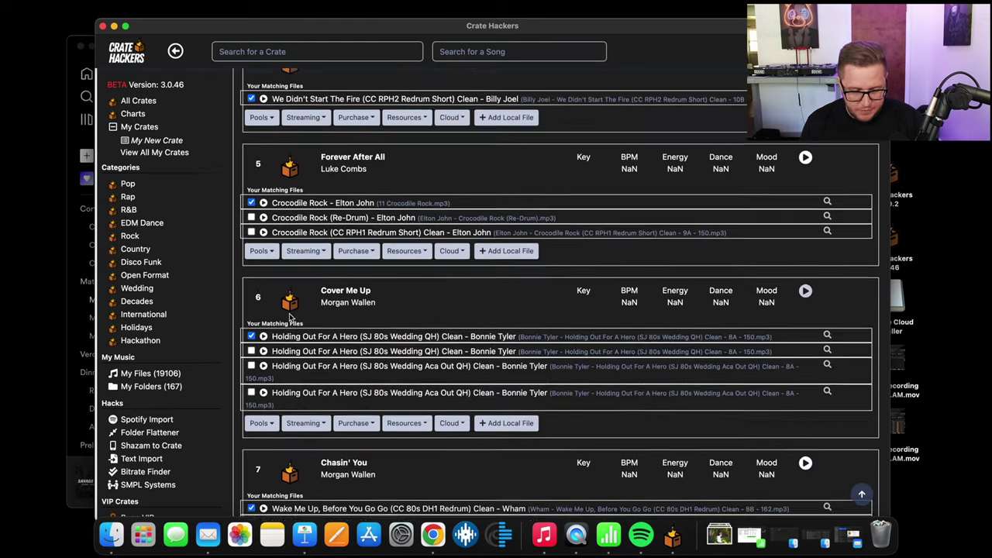
pyautogui.scroll(-9, 291, 316)
pyautogui.scroll(9, 289, 317)
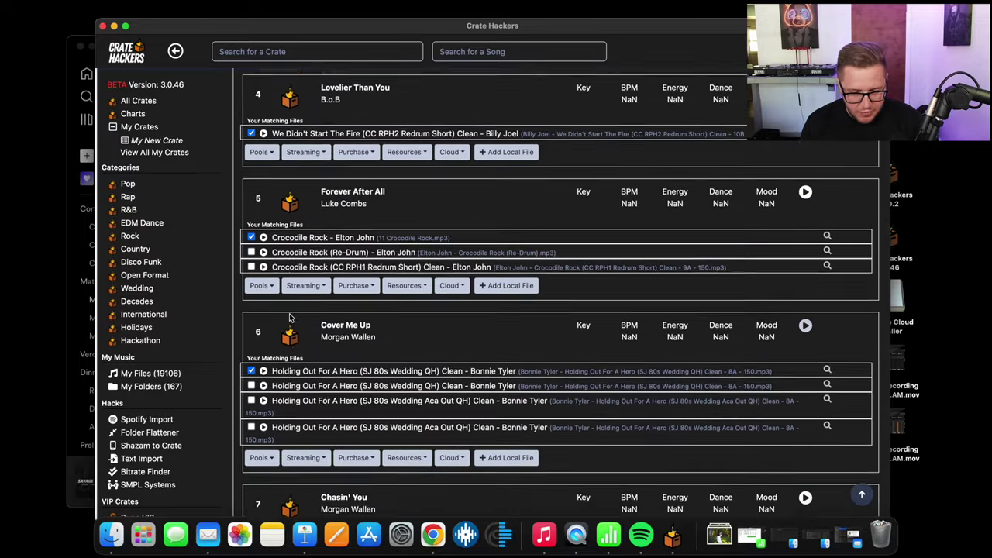
pyautogui.scroll(18, 289, 317)
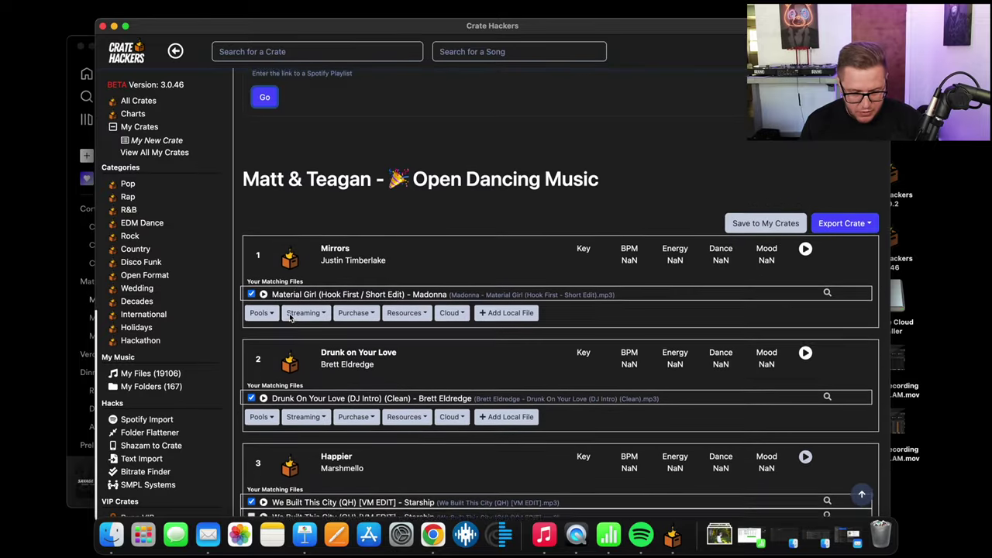
pyautogui.scroll(-20, 290, 316)
pyautogui.scroll(5, 303, 217)
pyautogui.scroll(-2, 306, 203)
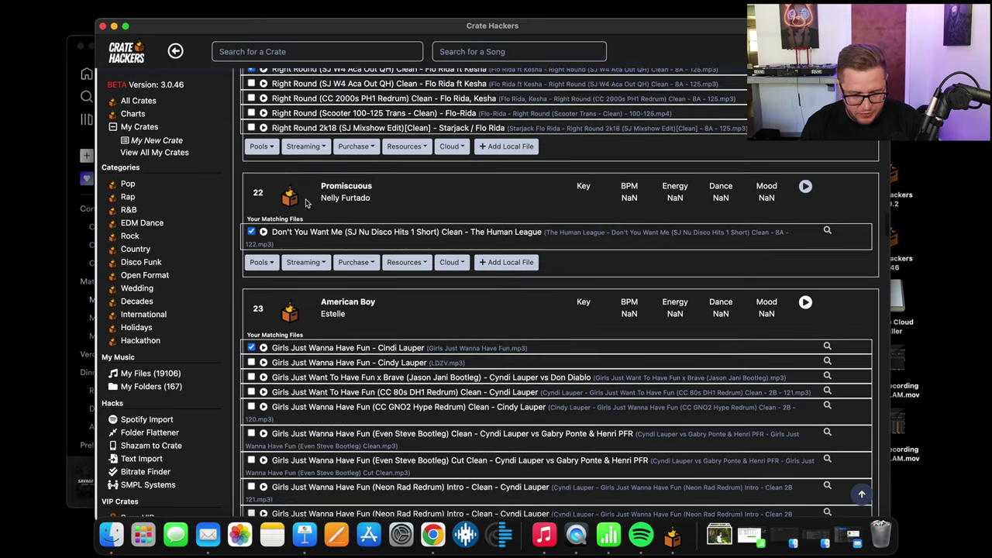
# Step: List Promiscuous's Direct Music Service and Heavy Hits pool versions, then open the Heavy Hits search
pyautogui.click(263, 262)
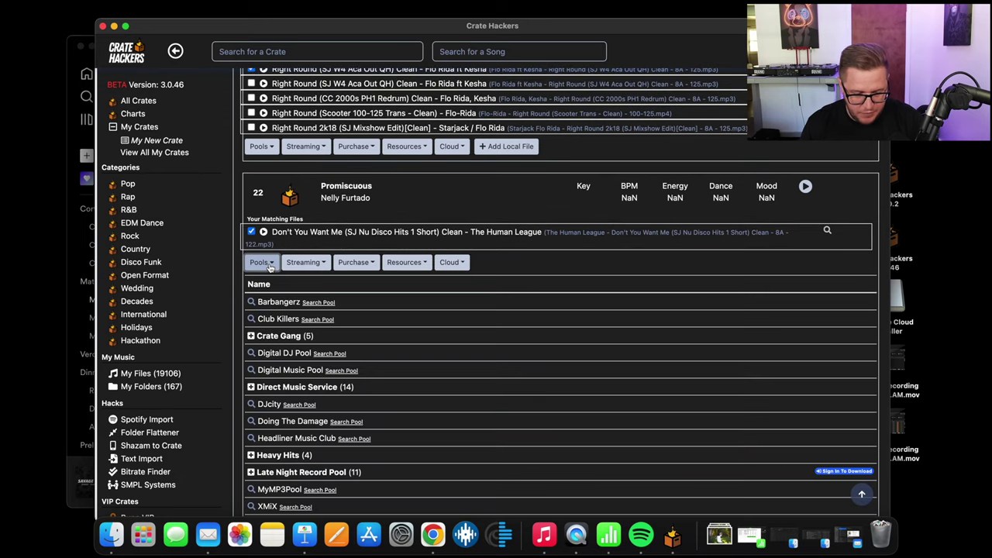
pyautogui.scroll(-2, 269, 266)
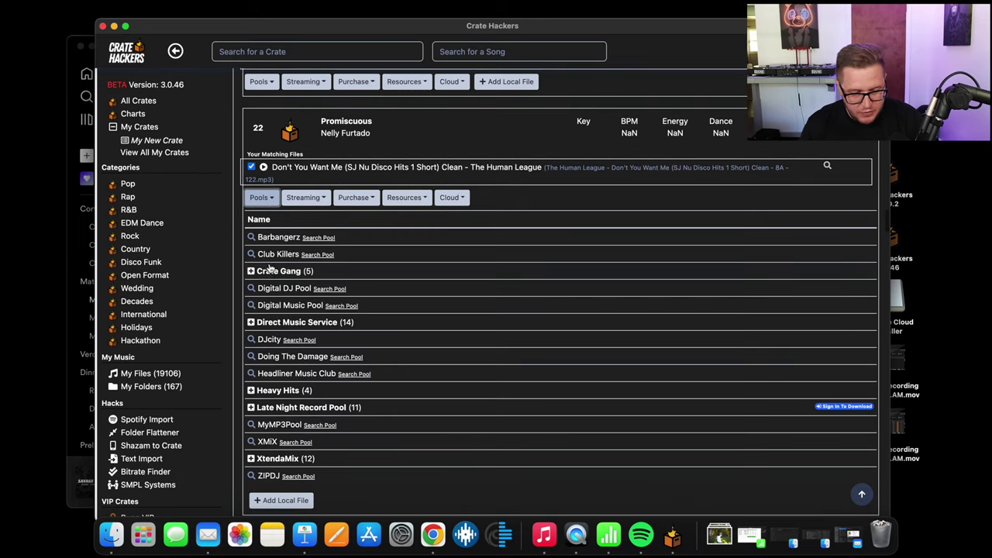
pyautogui.click(250, 323)
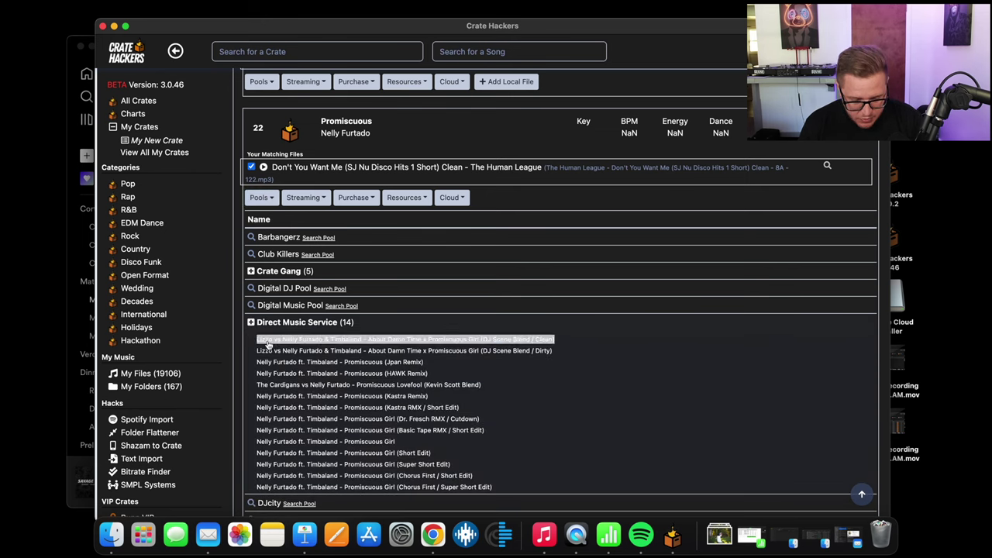
pyautogui.scroll(-2, 266, 343)
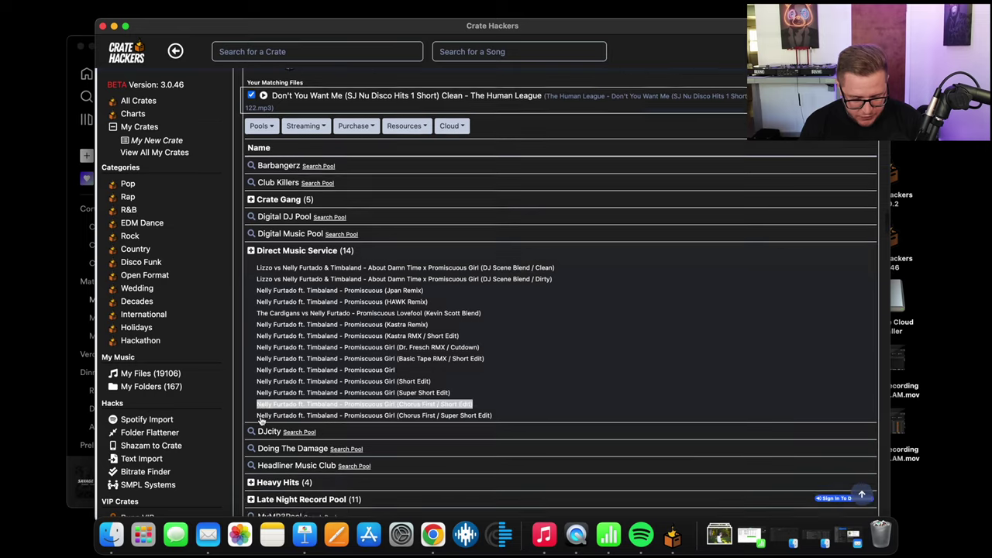
pyautogui.scroll(-1, 261, 420)
pyautogui.click(250, 440)
pyautogui.scroll(-2, 272, 410)
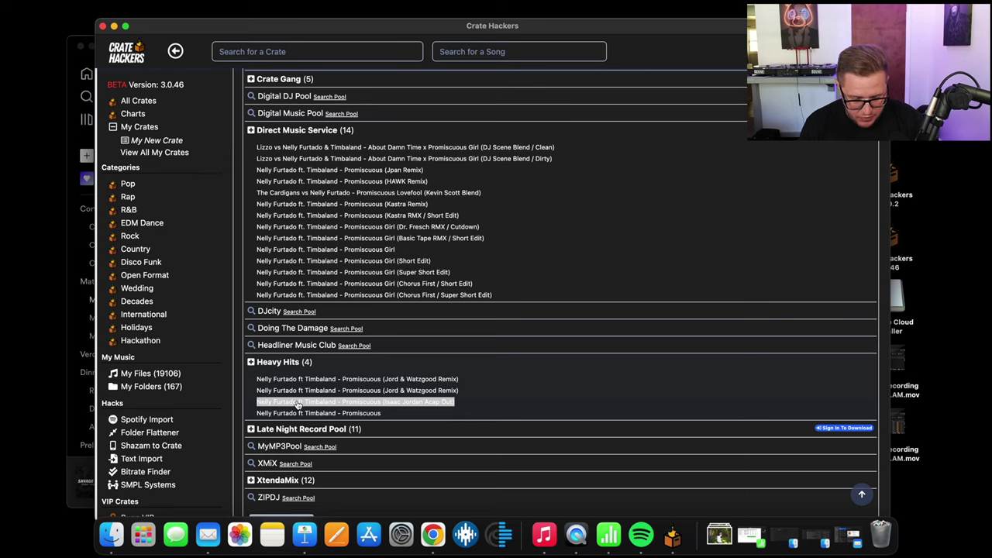
pyautogui.click(297, 403)
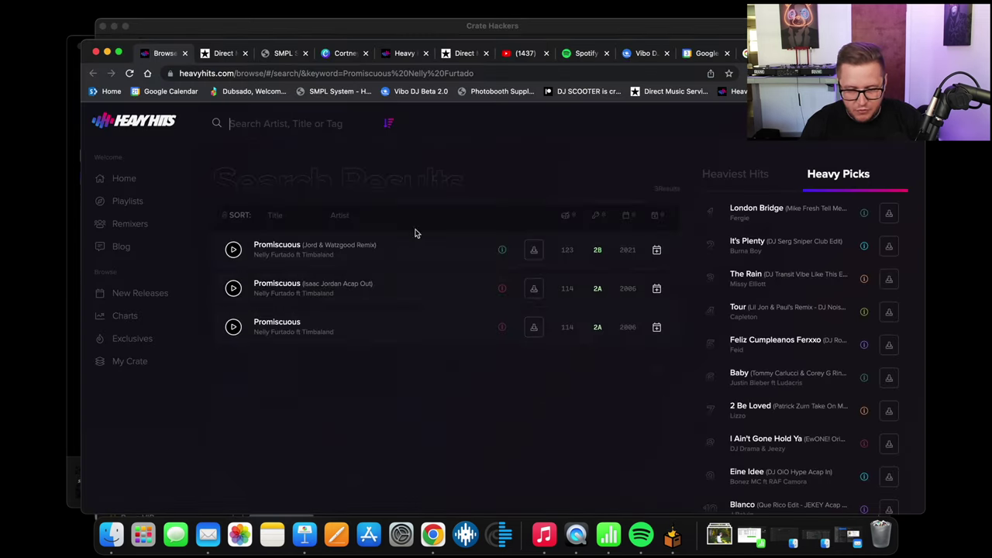
# Step: Download the clean version of Promiscuous from Heavy Hits and return to Crate Hackers
pyautogui.click(534, 327)
pyautogui.click(523, 354)
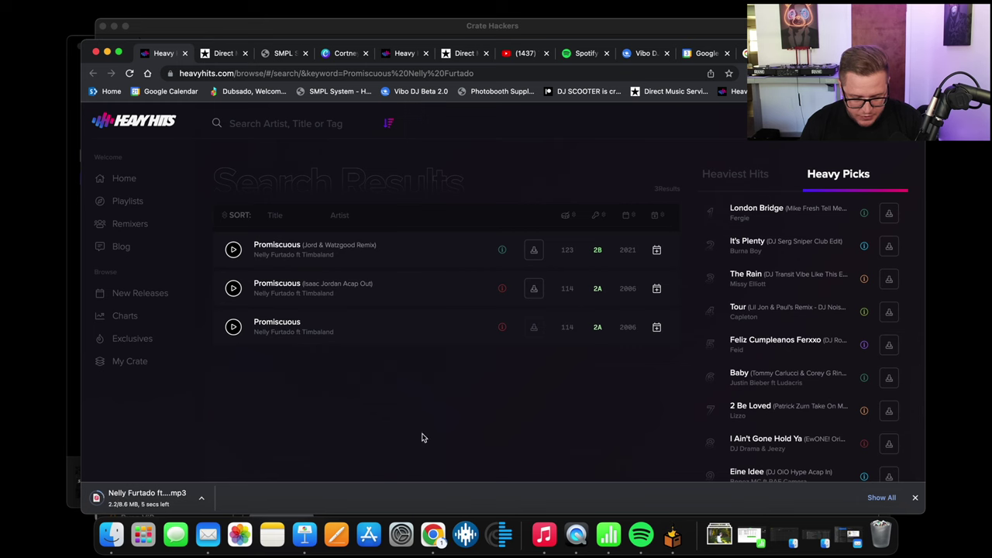
pyautogui.click(672, 547)
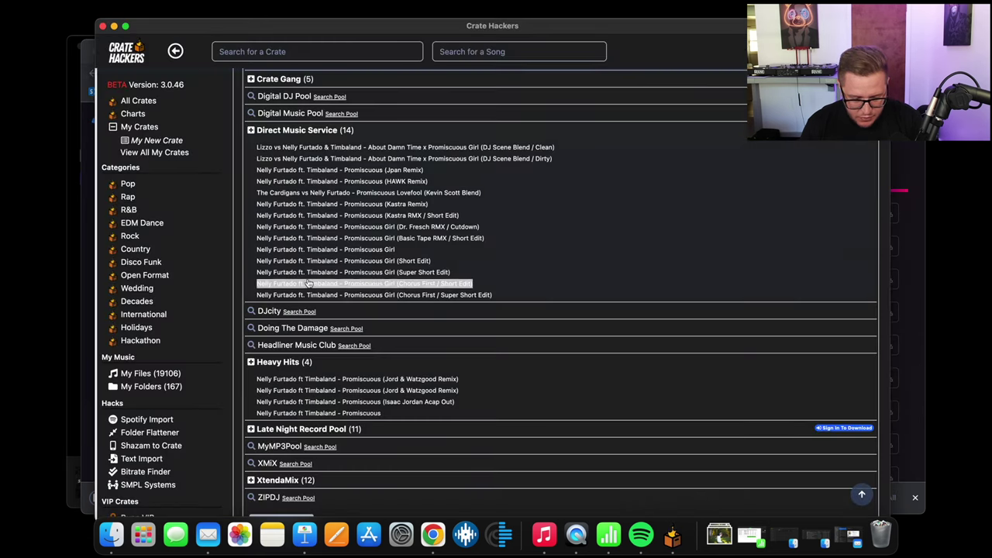
# Step: Attach the downloaded Promiscuous (Clean).mp3 as a local file for Promiscuous
pyautogui.scroll(-5, 308, 284)
pyautogui.click(277, 430)
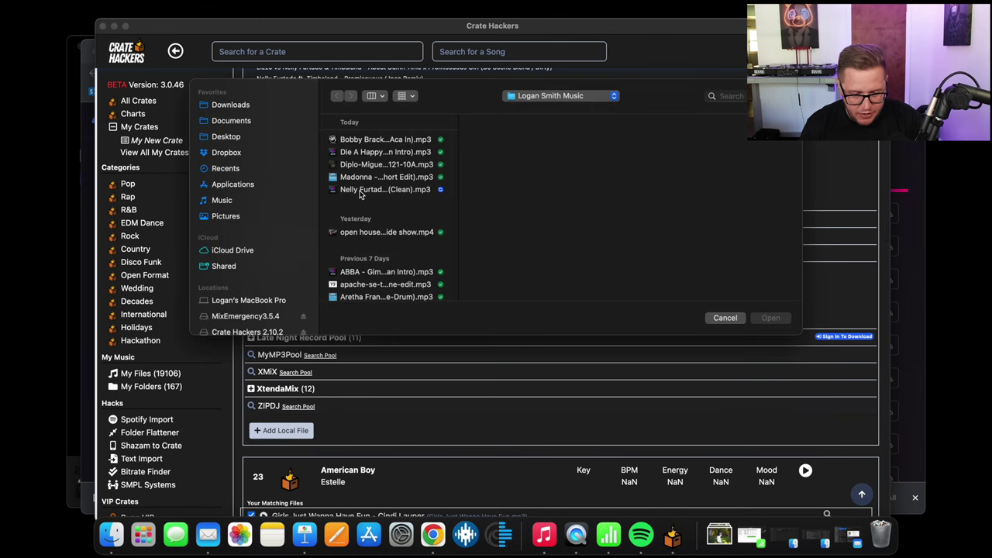
pyautogui.click(359, 192)
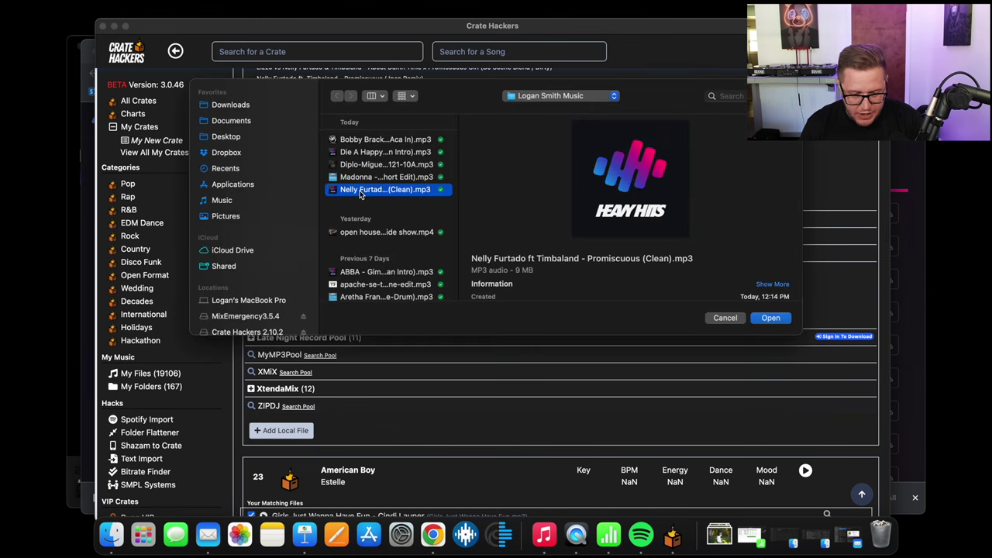
pyautogui.click(770, 319)
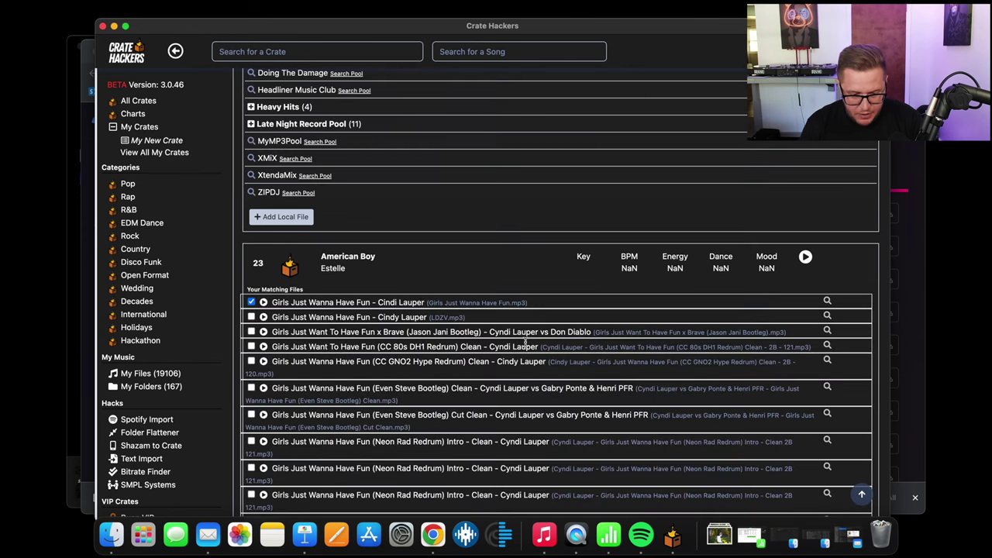
# Step: Untick the mismatched Don't You Want Me file from Promiscuous's matches
pyautogui.scroll(10, 375, 221)
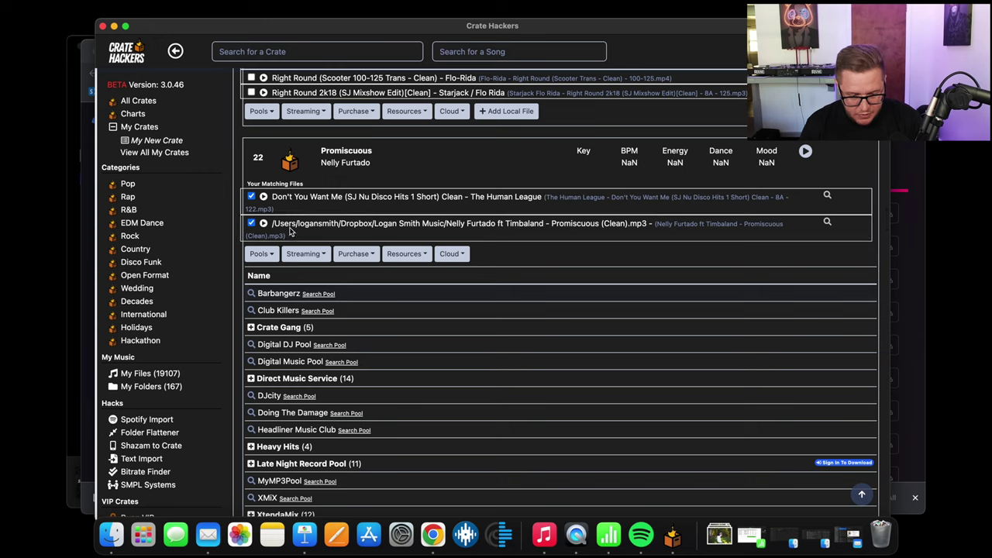
pyautogui.click(251, 196)
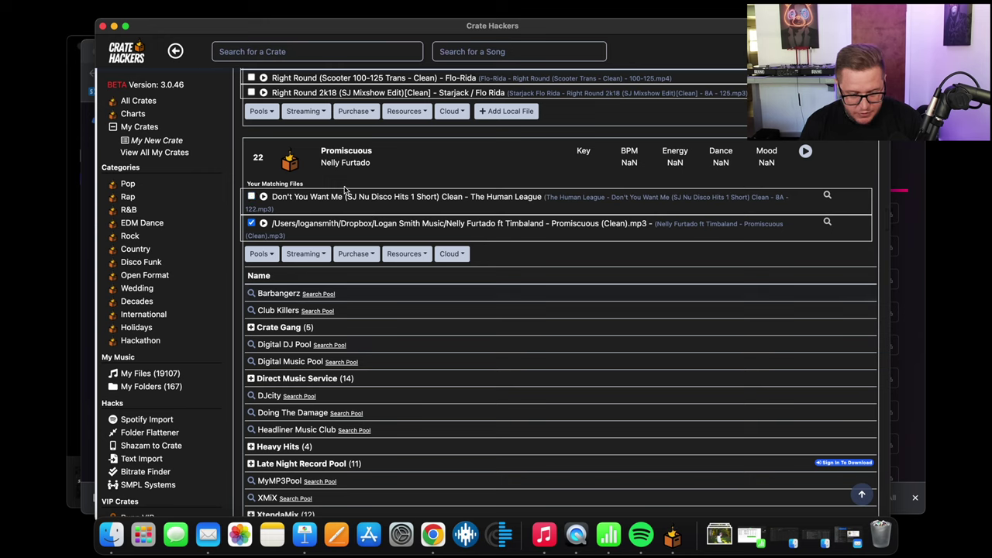
pyautogui.scroll(-10, 298, 207)
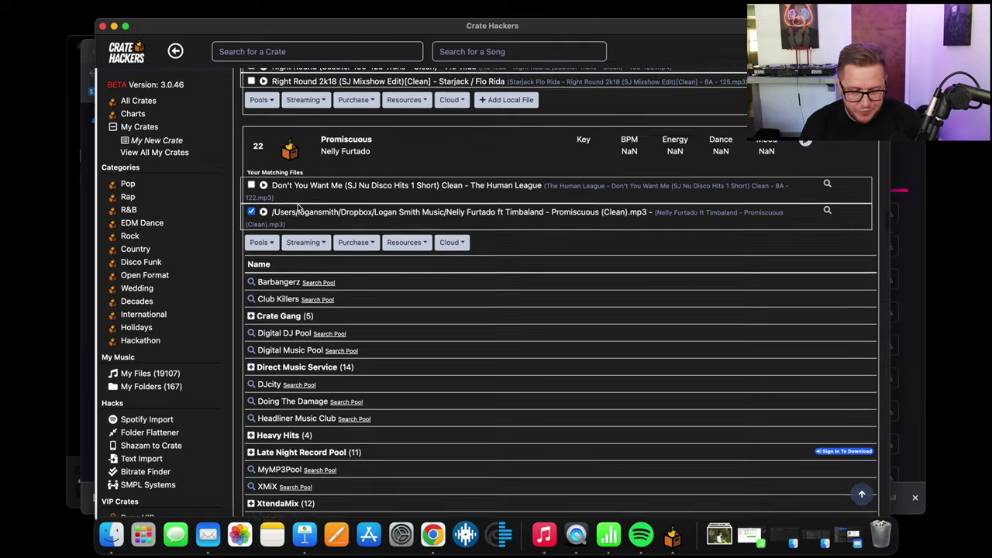
pyautogui.scroll(15, 298, 207)
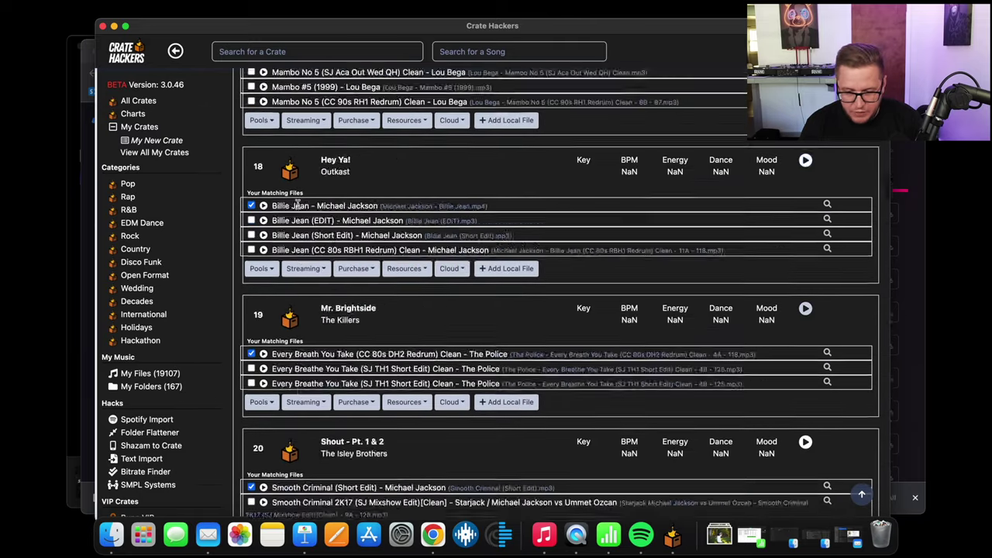
pyautogui.scroll(15, 744, 272)
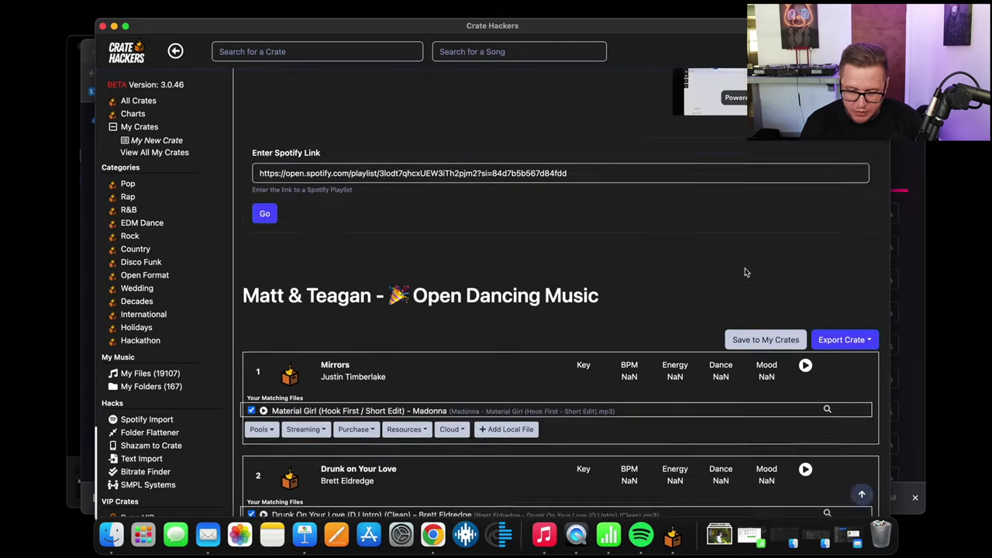
pyautogui.scroll(-3, 744, 271)
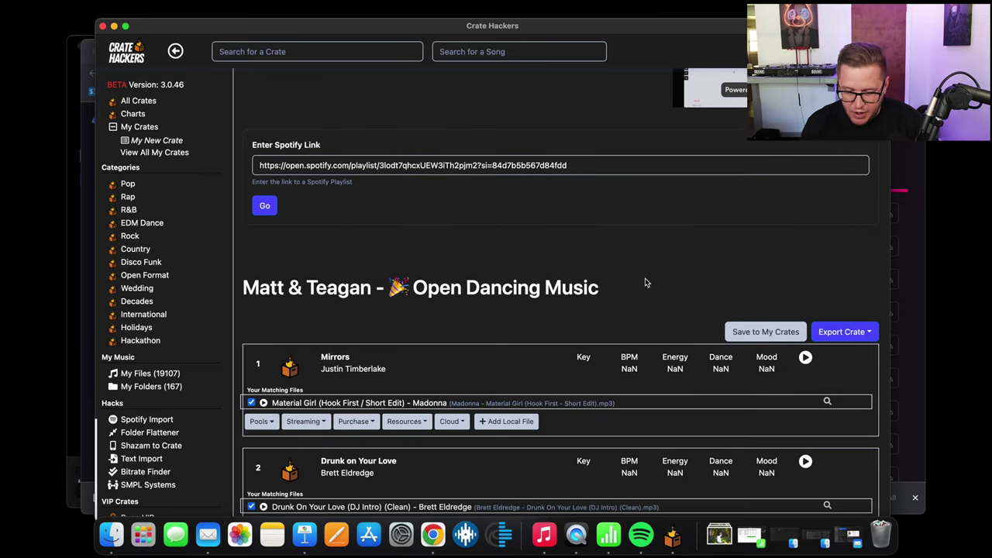
pyautogui.click(840, 333)
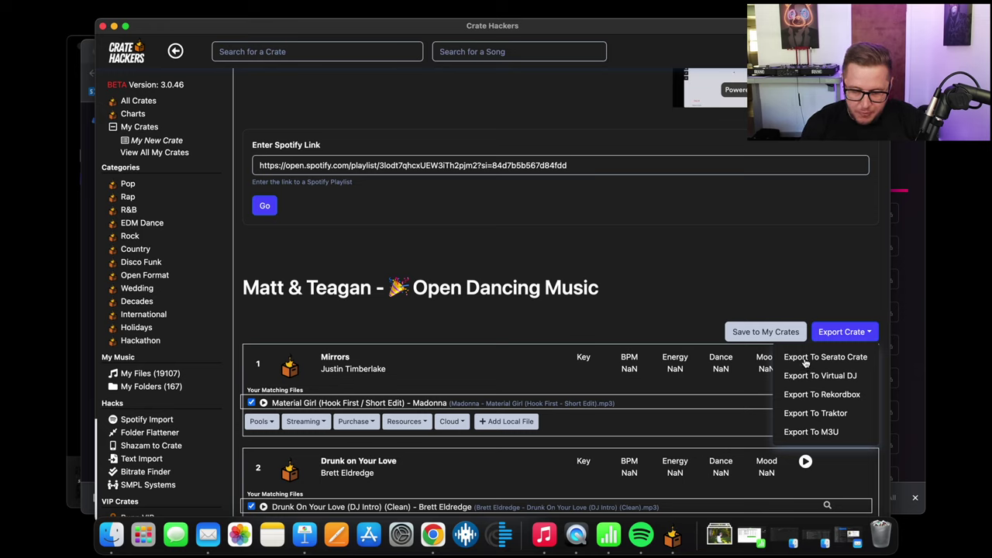
pyautogui.click(696, 252)
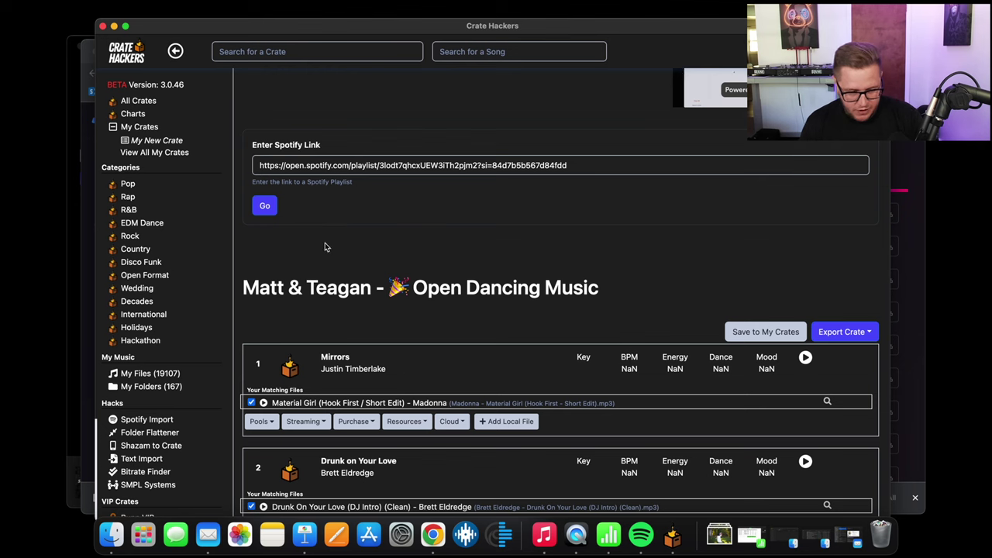
pyautogui.click(143, 264)
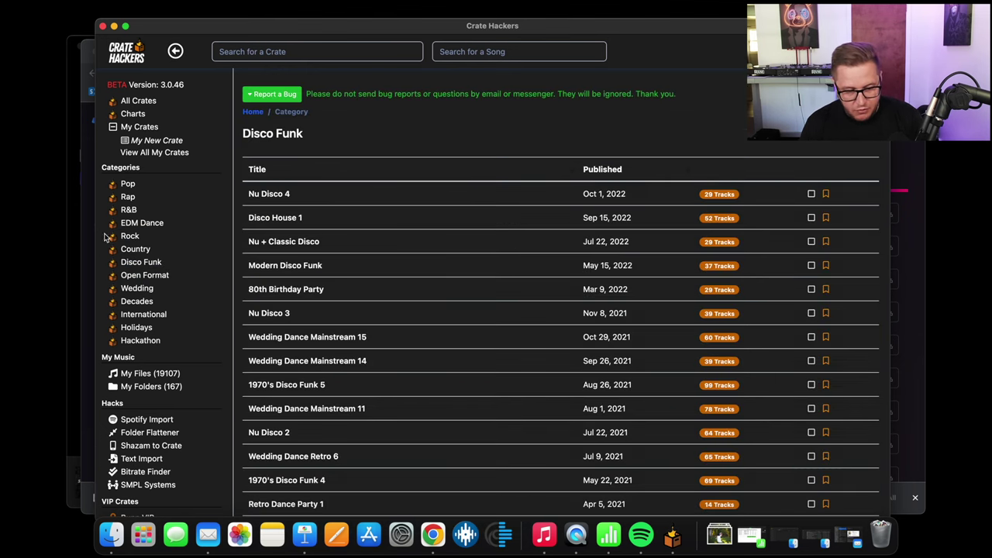
# Step: Open the Cocktail Crossover 1 202 crate from the Wedding category
pyautogui.click(137, 288)
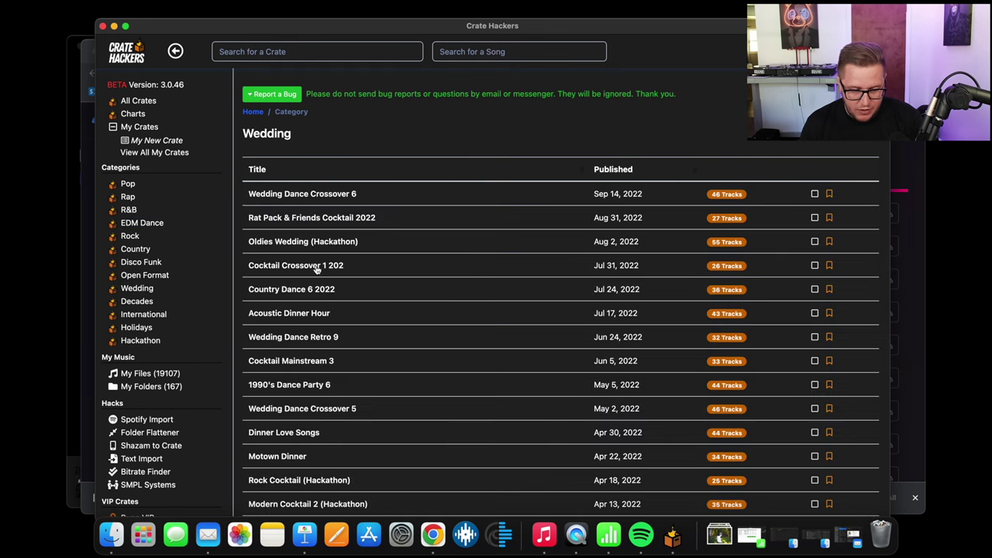
pyautogui.click(301, 266)
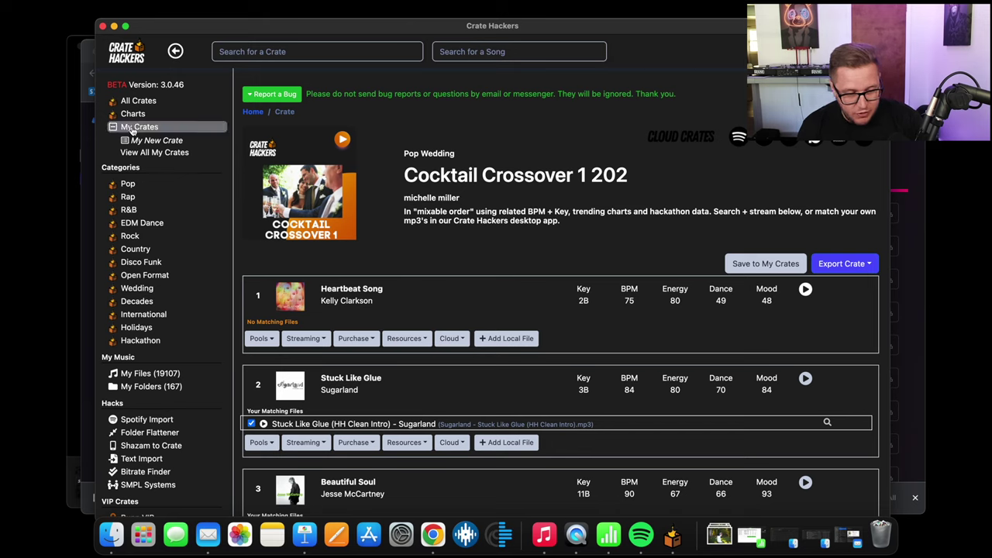
pyautogui.click(133, 129)
# Step: Add a new empty crate from the full list of saved crates
pyautogui.click(133, 129)
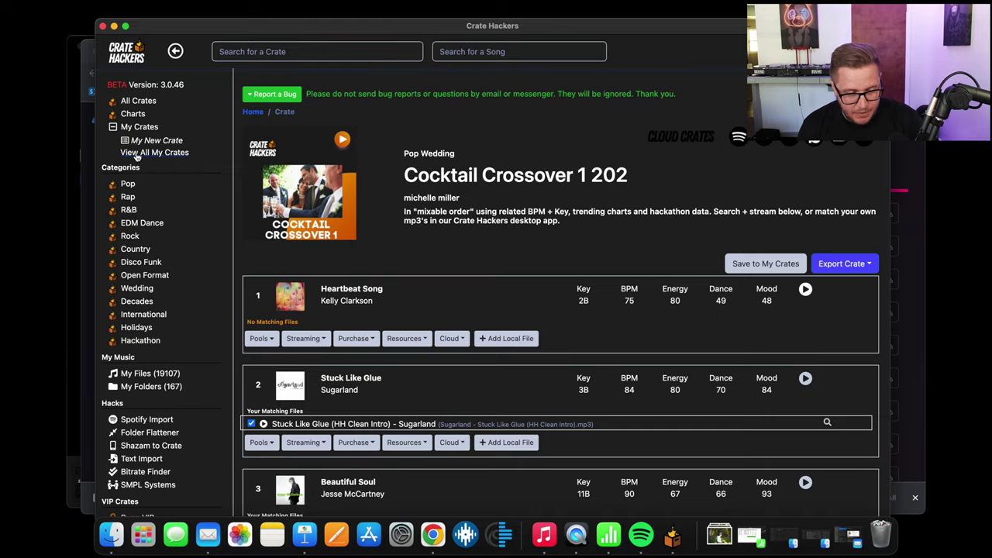
pyautogui.click(137, 154)
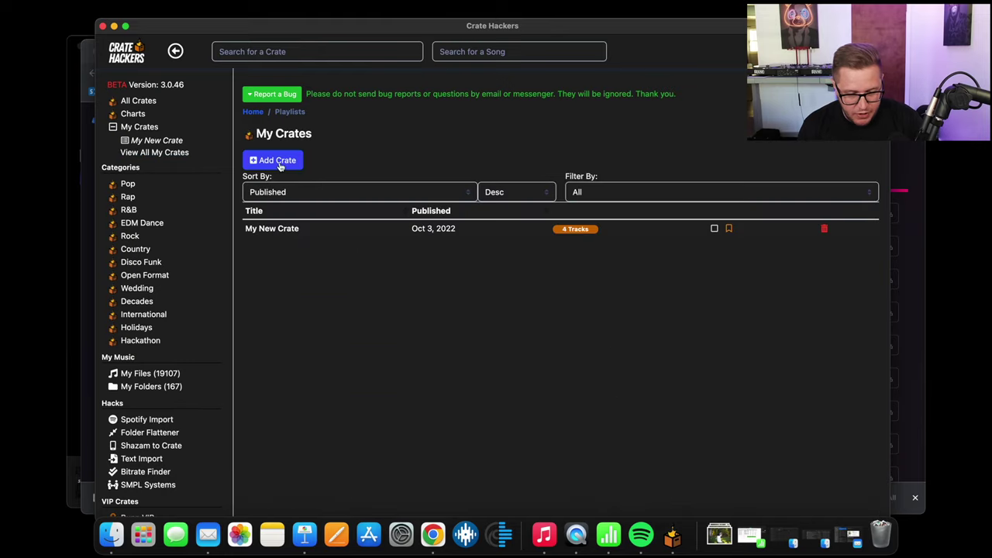
pyautogui.click(279, 162)
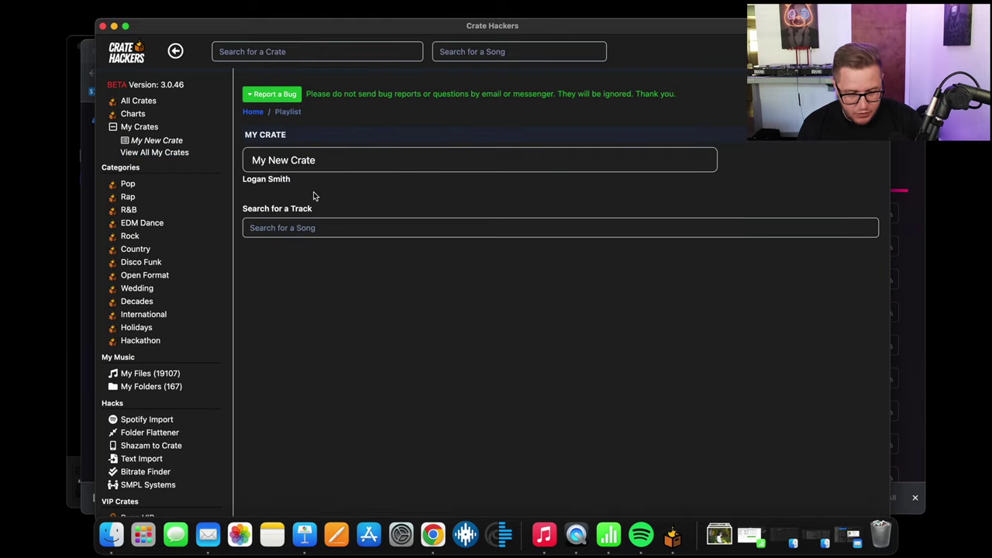
# Step: Name the new crate 'Crate hackers revie'
pyautogui.tripleClick(322, 161)
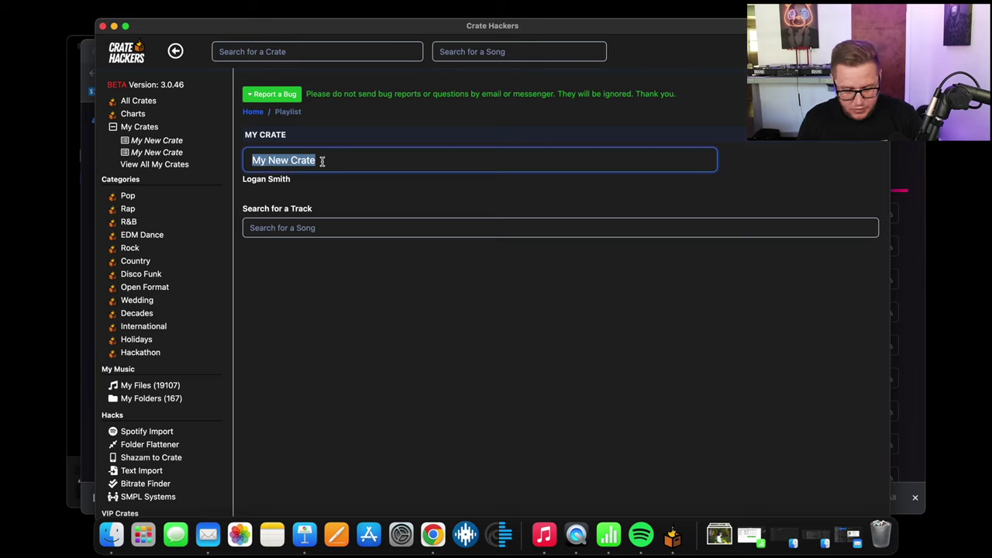
pyautogui.write('Cratye')
pyautogui.press('BackSpace')
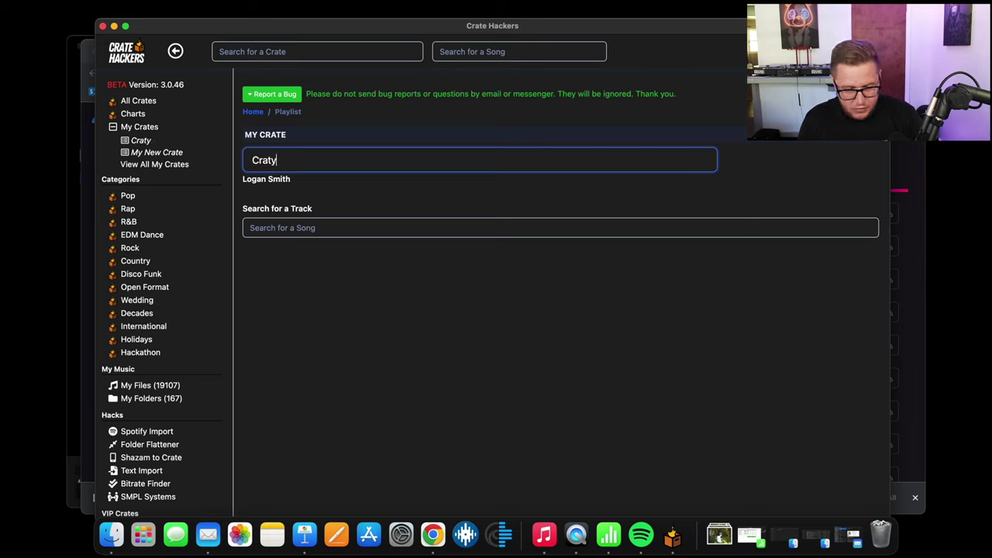
pyautogui.write('ha')
pyautogui.press('BackSpace')
pyautogui.press('BackSpace')
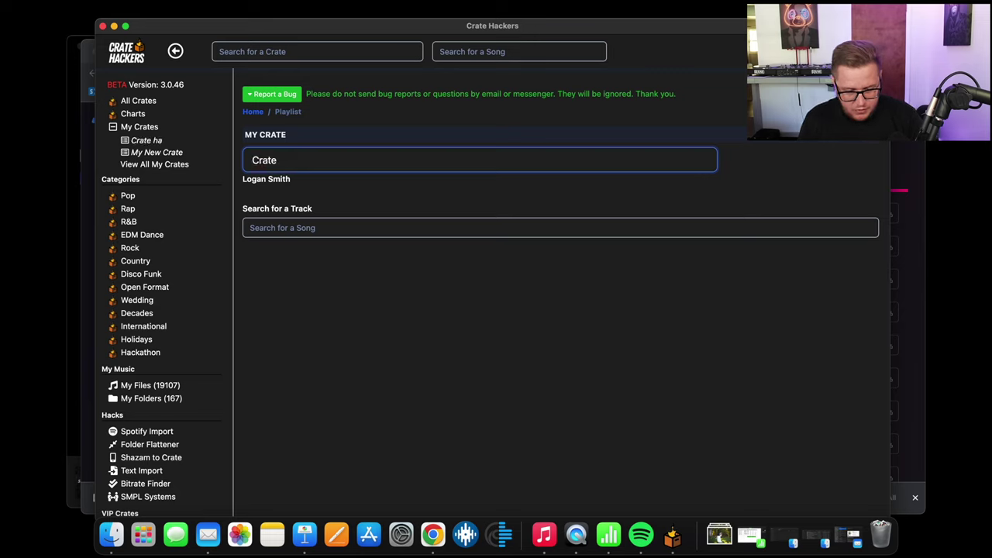
pyautogui.write('hackers')
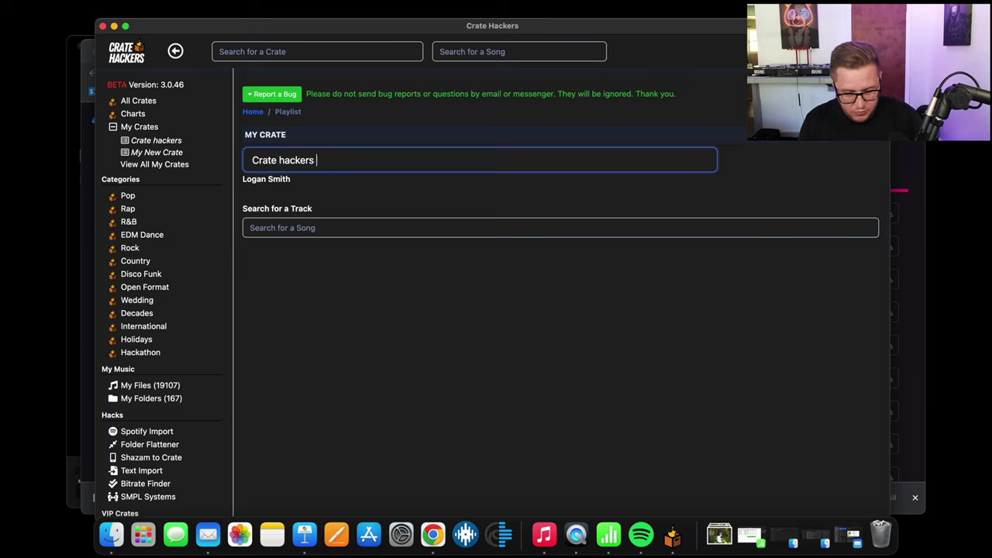
pyautogui.write(' new')
pyautogui.press('BackSpace')
pyautogui.write('rebi')
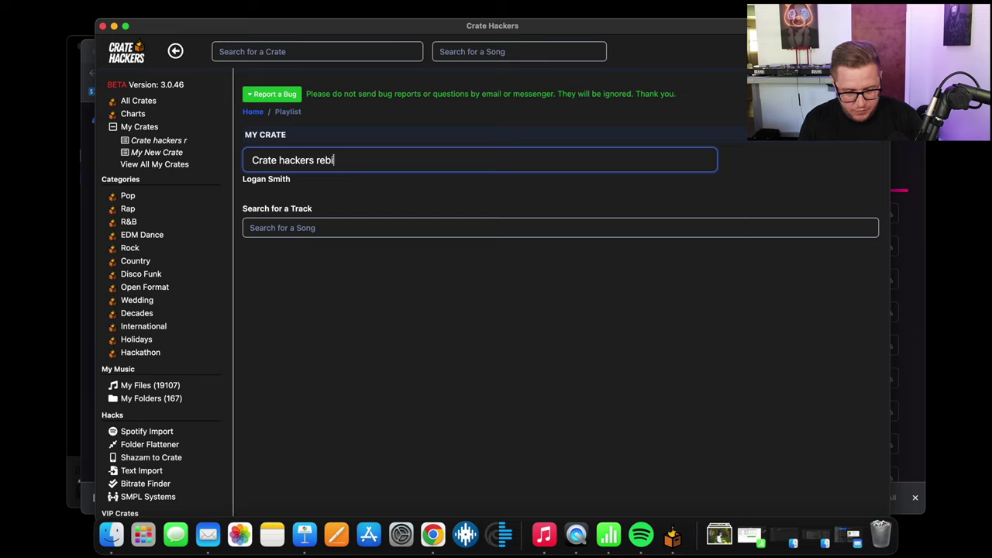
pyautogui.press('BackSpace')
pyautogui.press('BackSpace')
pyautogui.write('view')
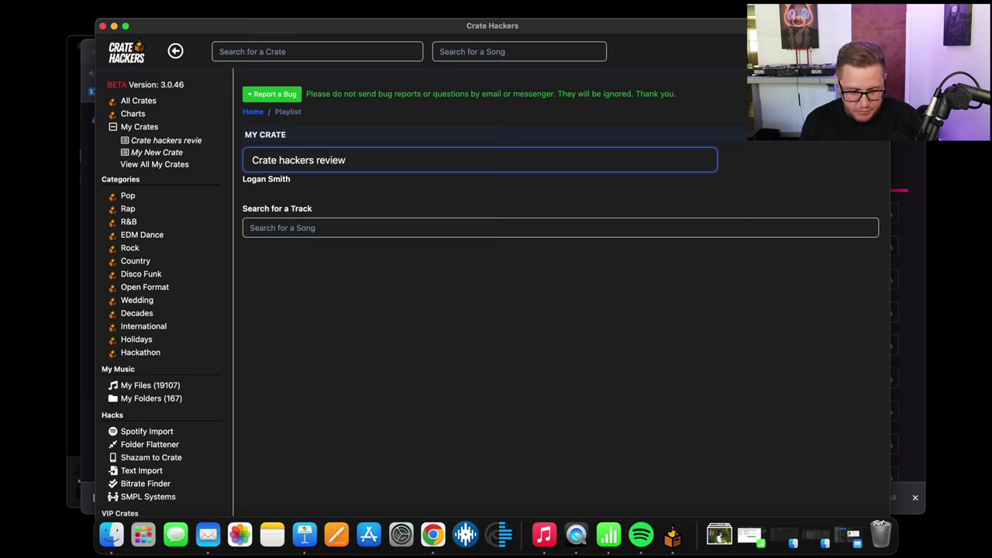
pyautogui.press('Return')
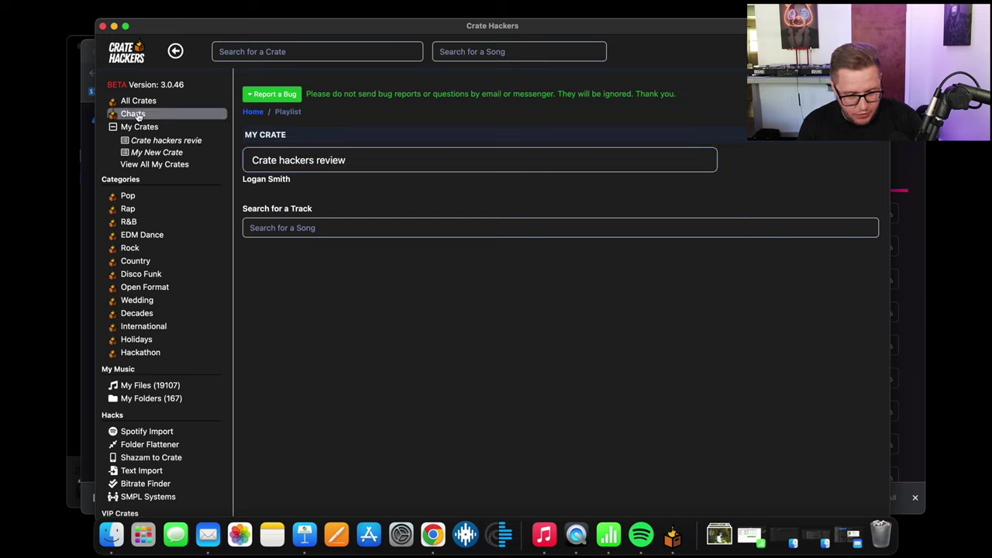
pyautogui.click(457, 54)
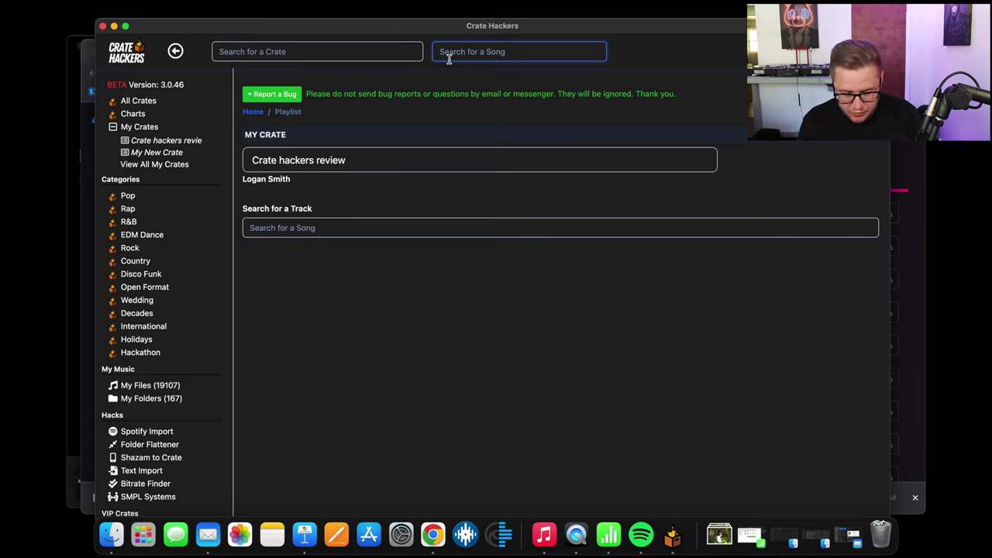
# Step: Search 'no hands', open its song page, and add it to the Crate hackers revie crate
pyautogui.write('no hands')
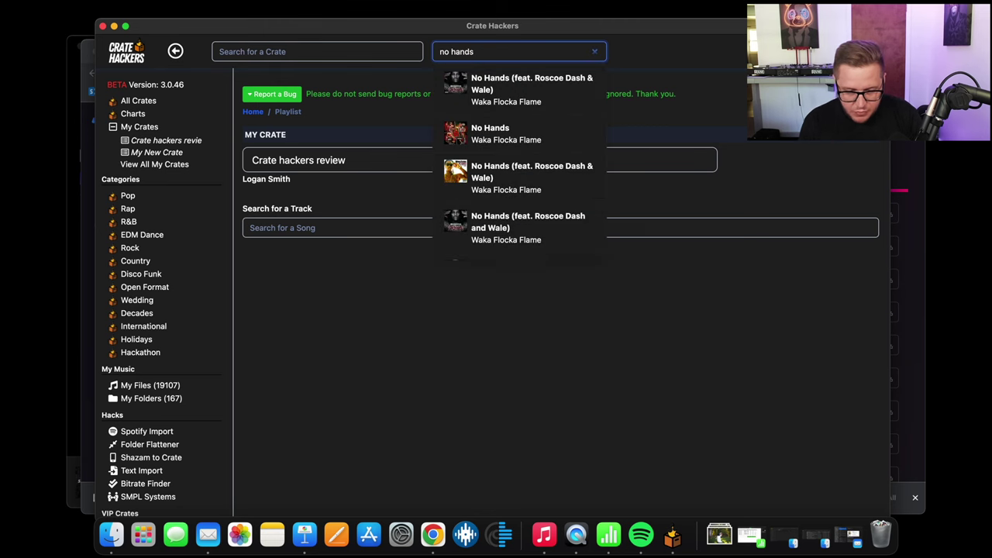
pyautogui.click(474, 88)
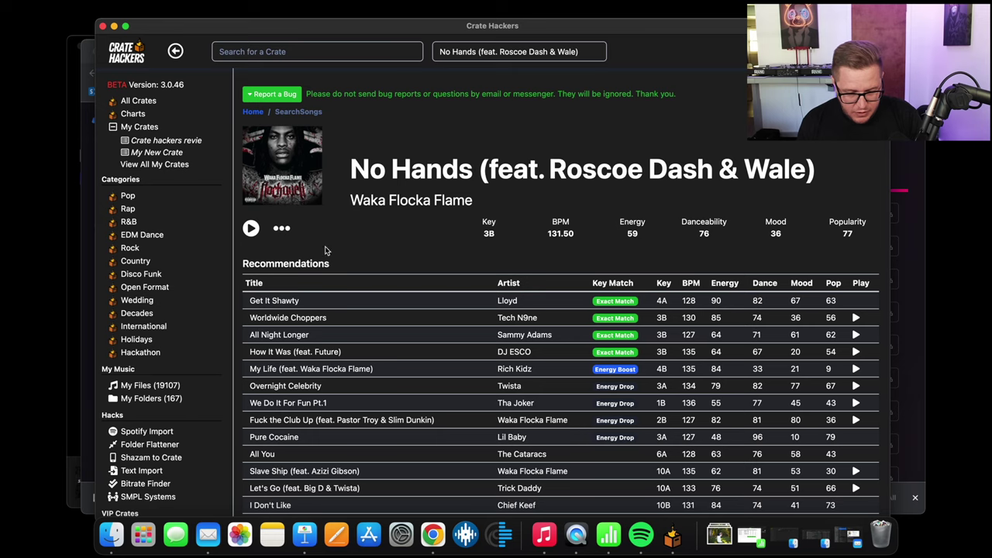
pyautogui.click(283, 229)
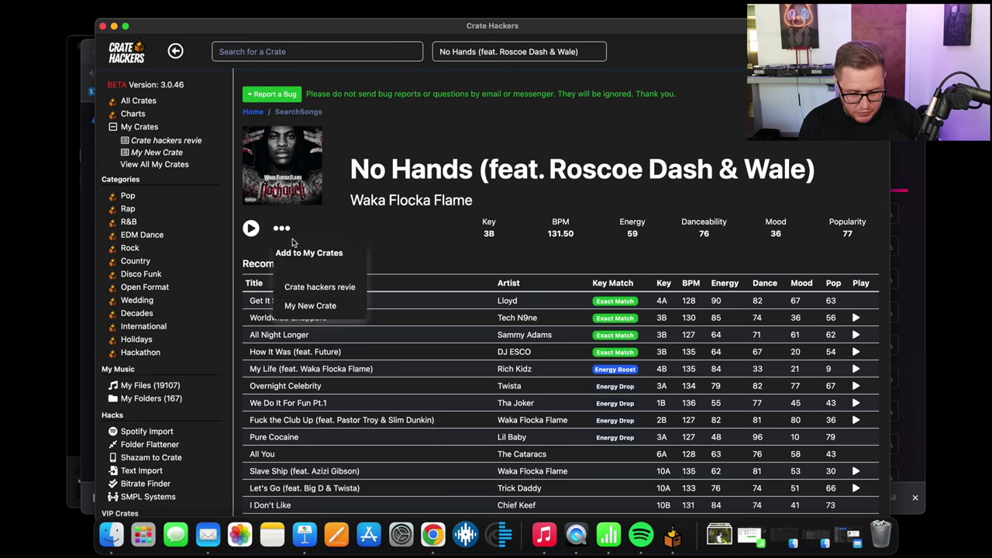
pyautogui.click(310, 289)
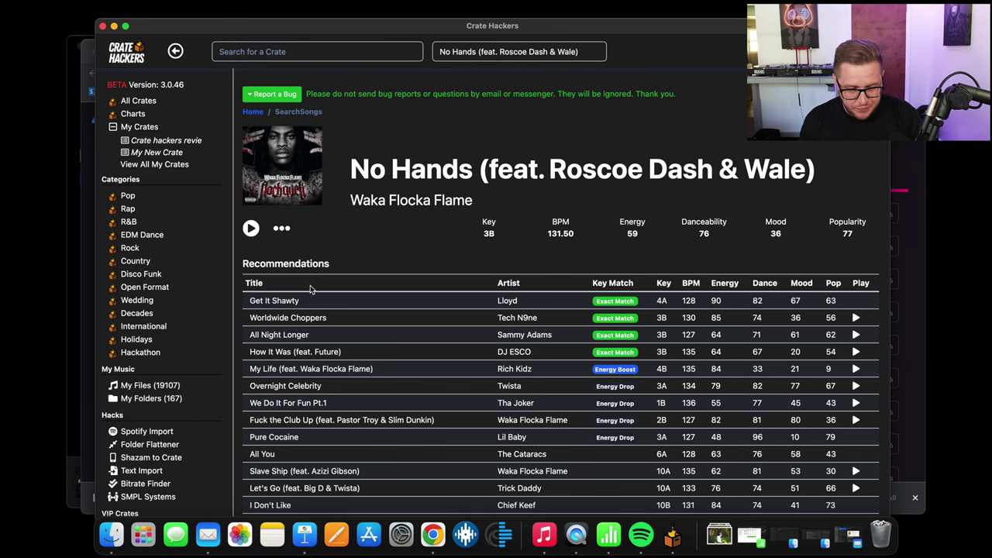
pyautogui.scroll(-2, 298, 257)
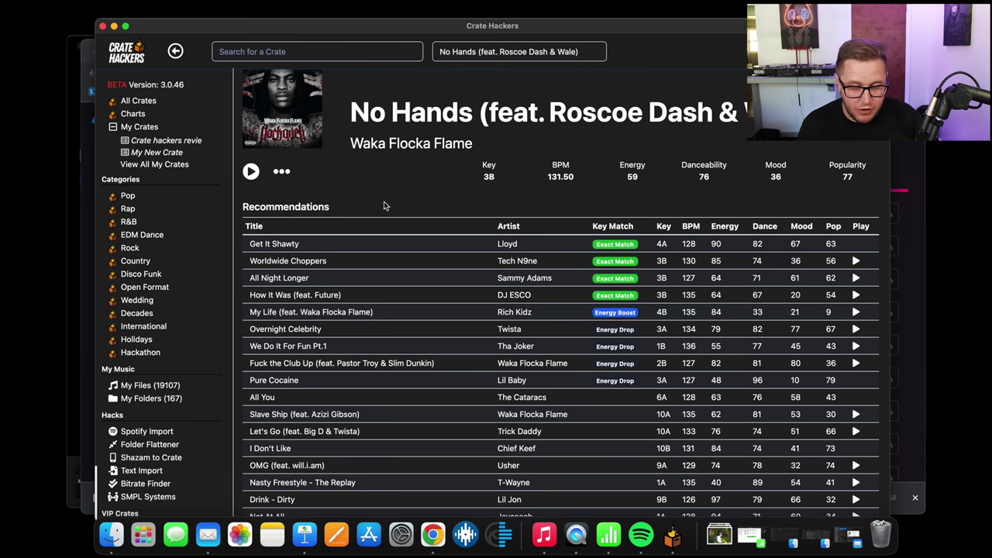
pyautogui.scroll(-1, 384, 206)
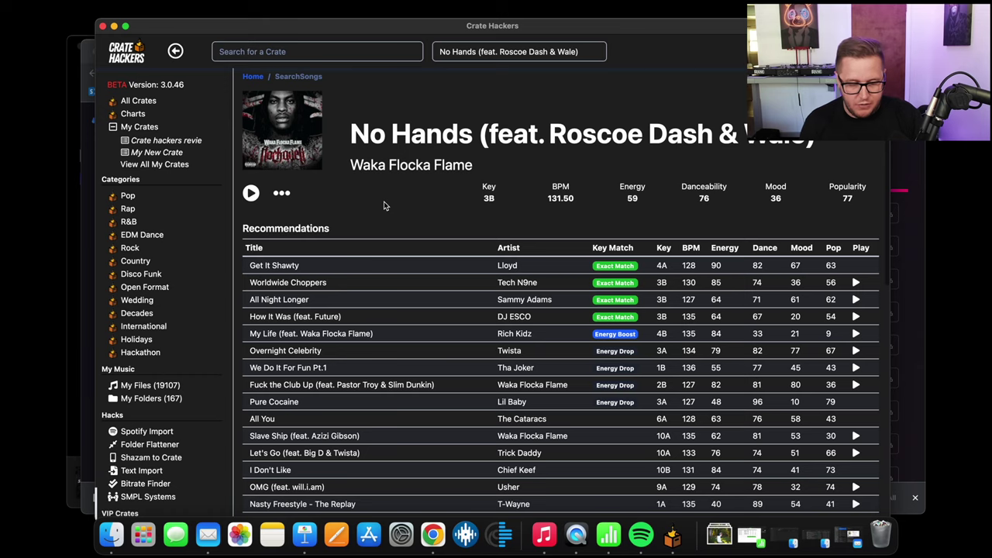
# Step: Add the recommended Get It Shawty and Ass On The Floor to the Crate hackers revie crate
pyautogui.click(288, 239)
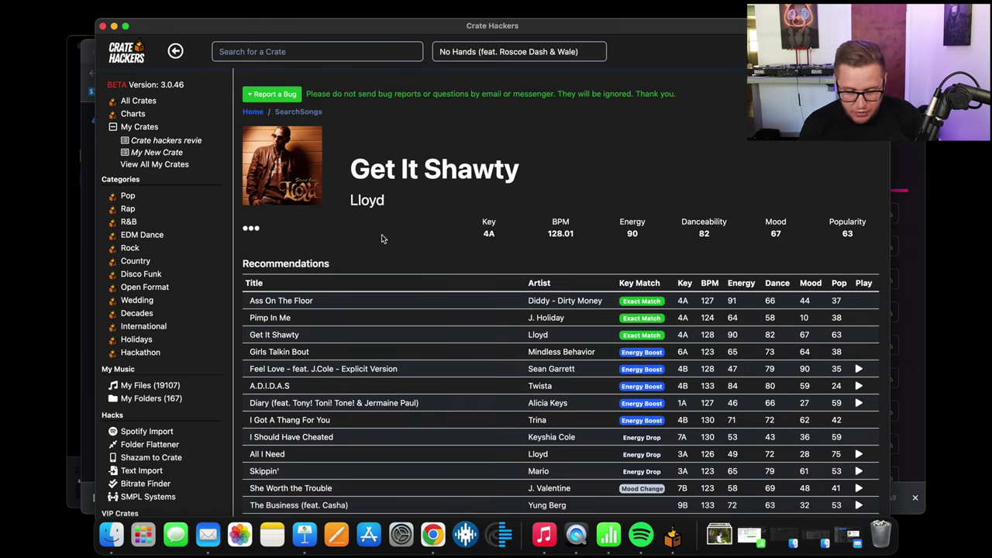
pyautogui.click(252, 229)
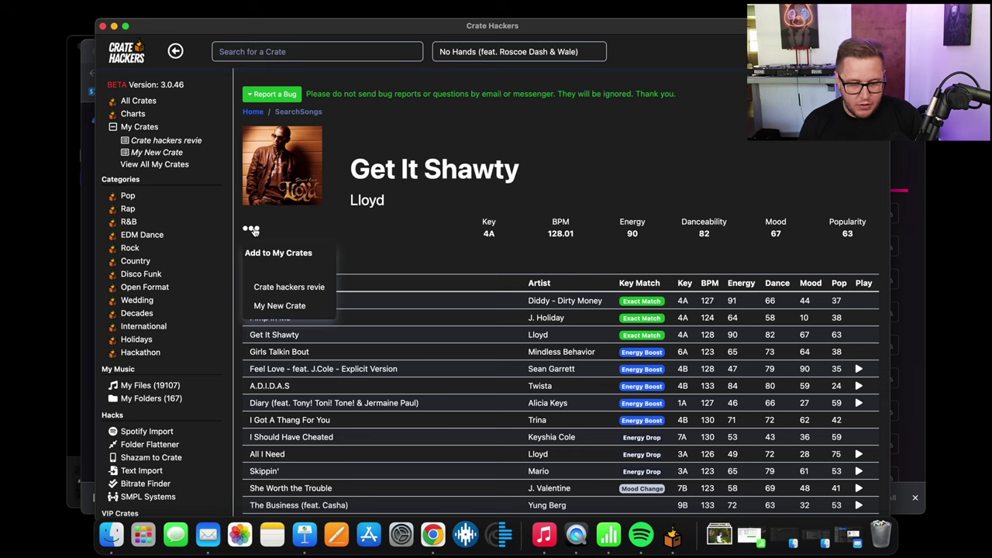
pyautogui.click(280, 287)
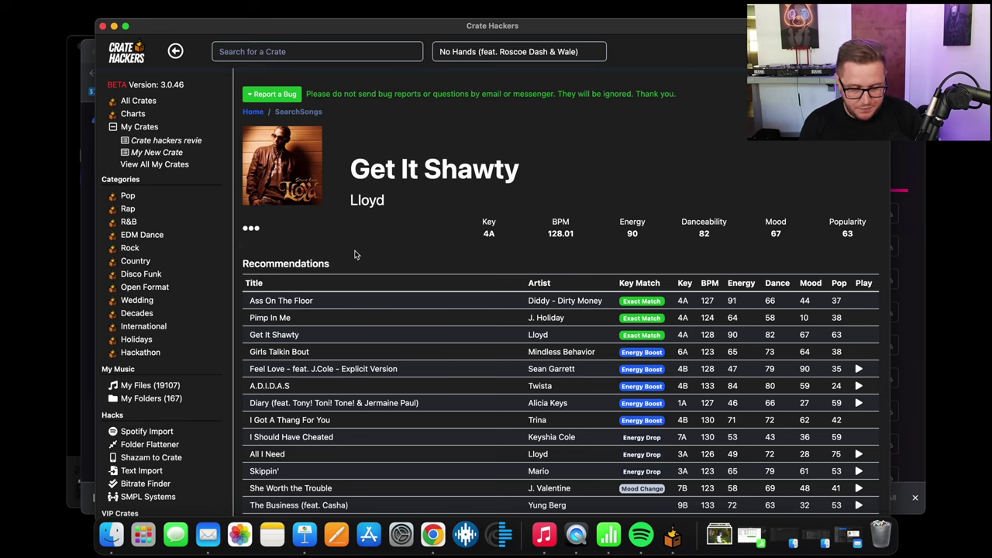
pyautogui.scroll(-3, 355, 254)
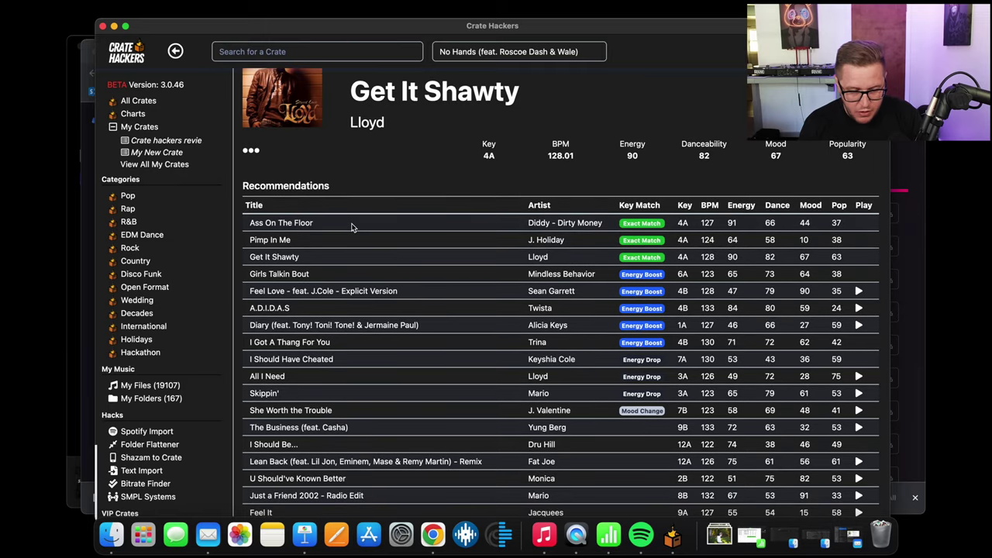
pyautogui.scroll(-4, 351, 226)
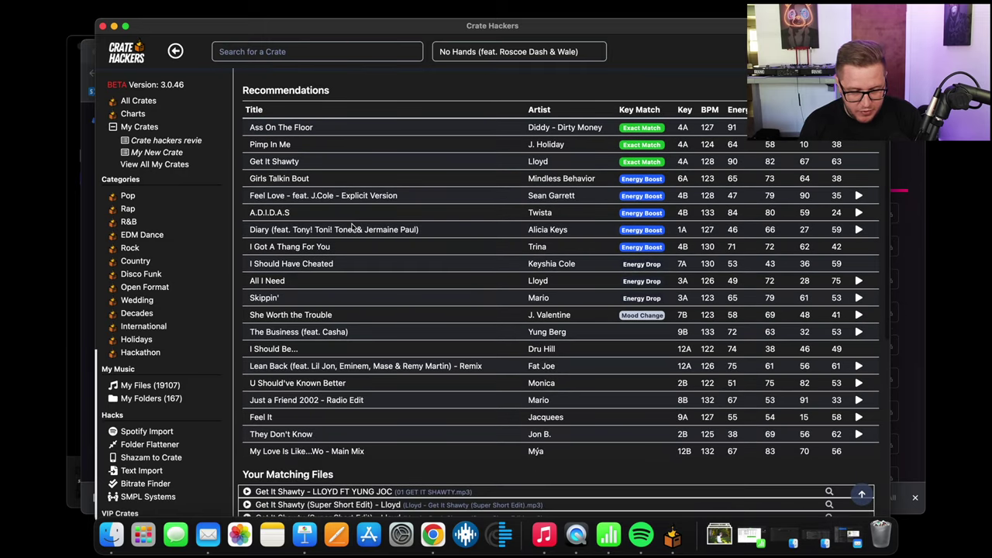
pyautogui.scroll(-3, 328, 196)
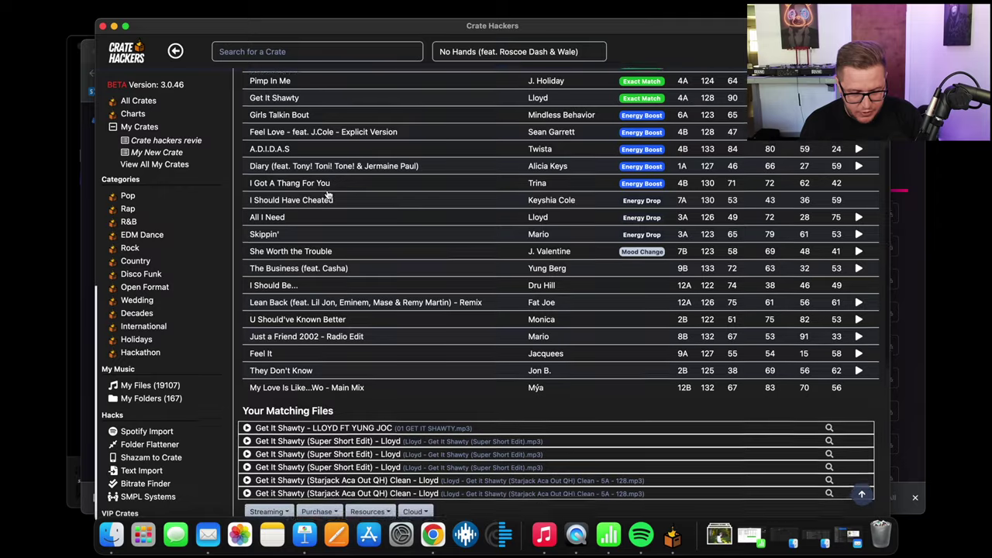
pyautogui.scroll(3, 328, 195)
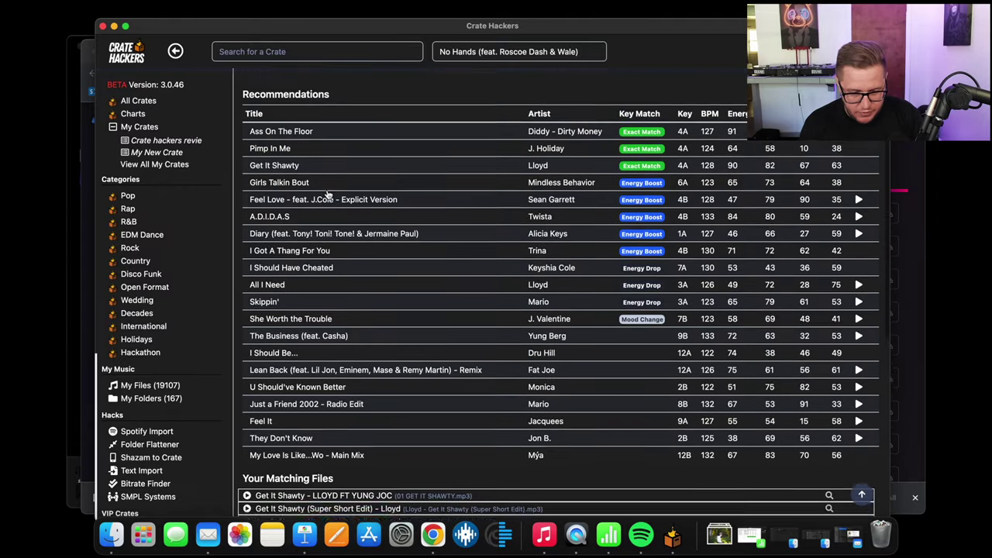
pyautogui.scroll(3, 328, 195)
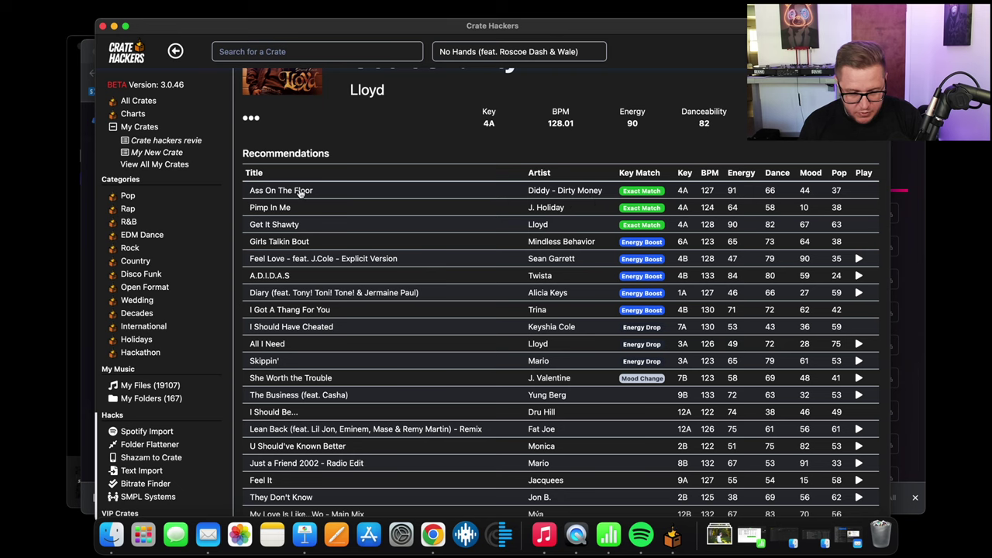
pyautogui.click(299, 191)
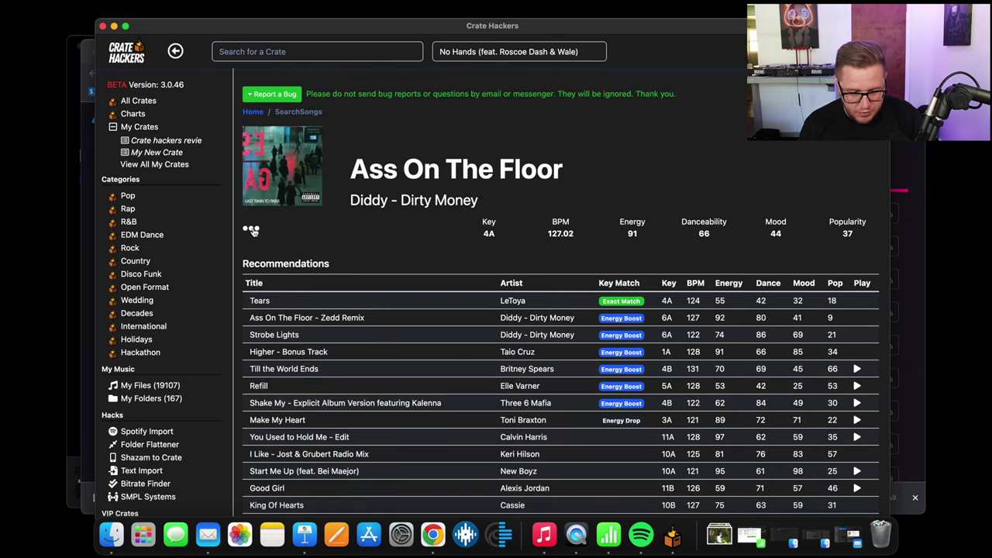
pyautogui.click(252, 230)
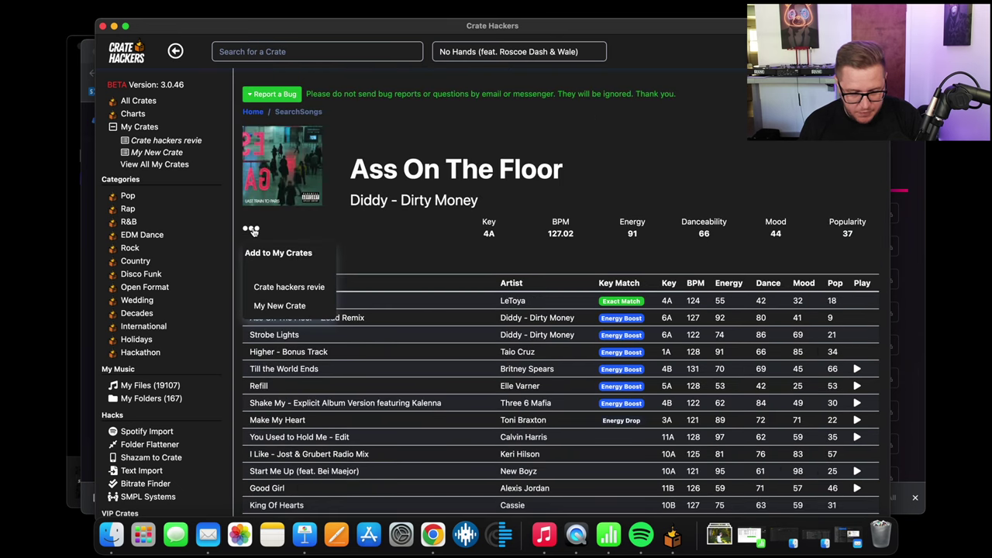
pyautogui.click(273, 288)
pyautogui.scroll(-3, 355, 295)
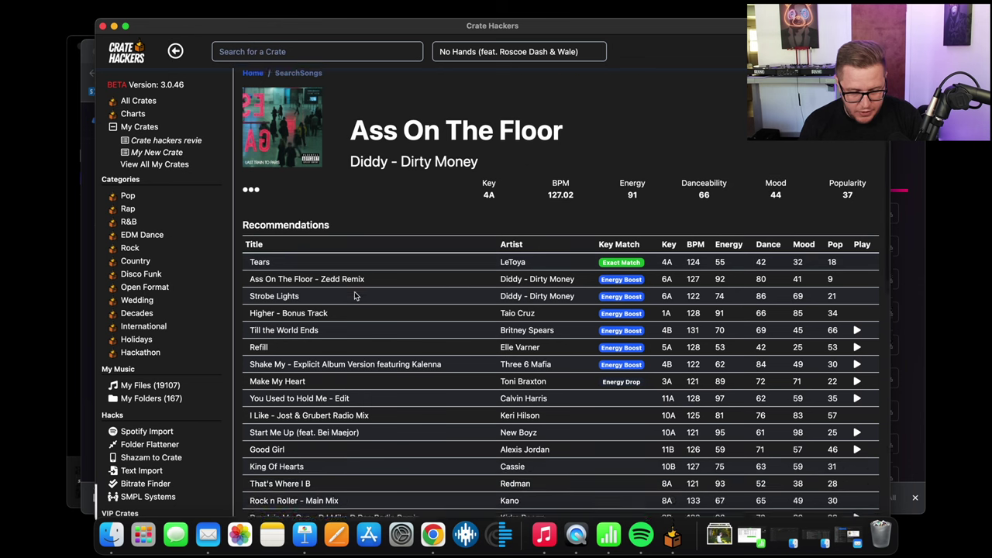
pyautogui.scroll(-1, 341, 279)
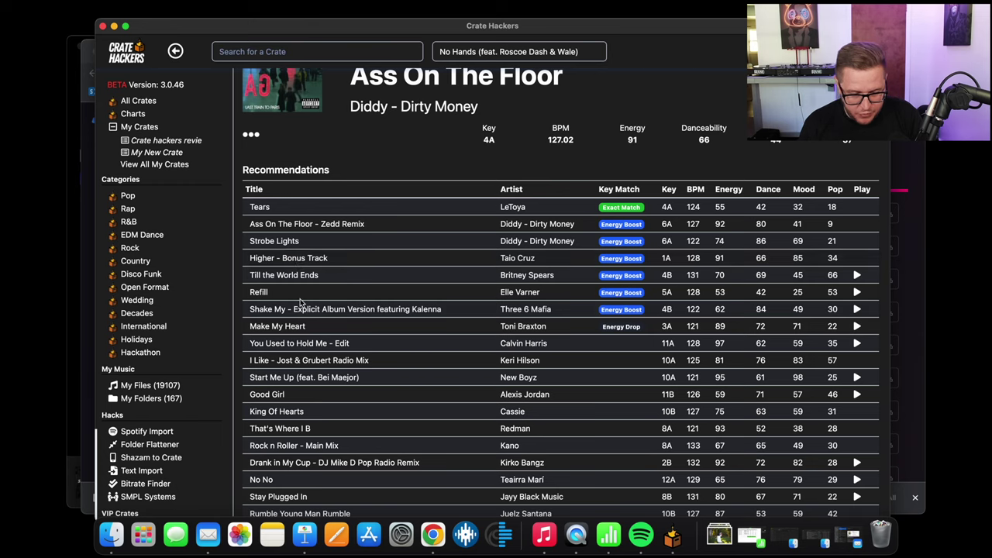
# Step: Add Till the World Ends and Dirty Talk to the Crate hackers revie crate
pyautogui.click(300, 281)
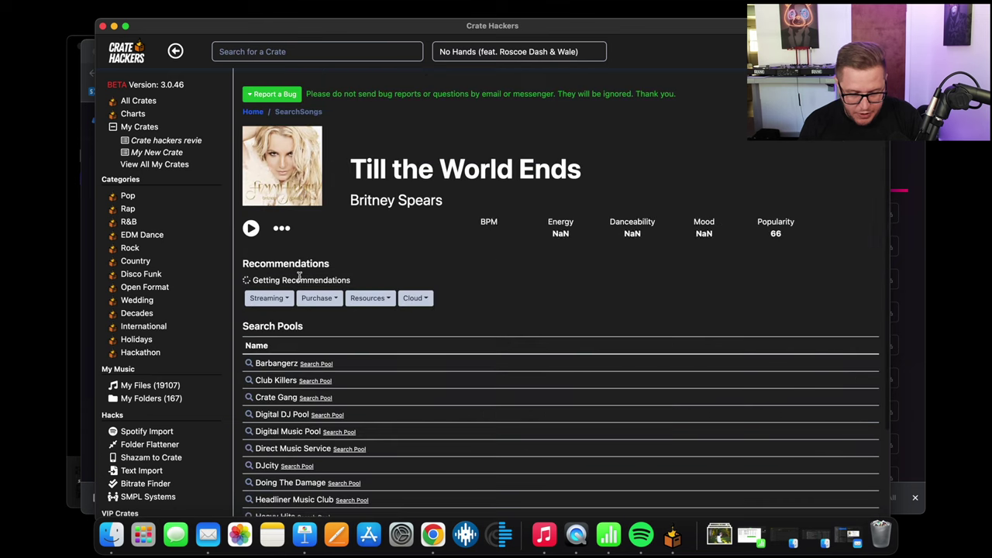
pyautogui.click(282, 229)
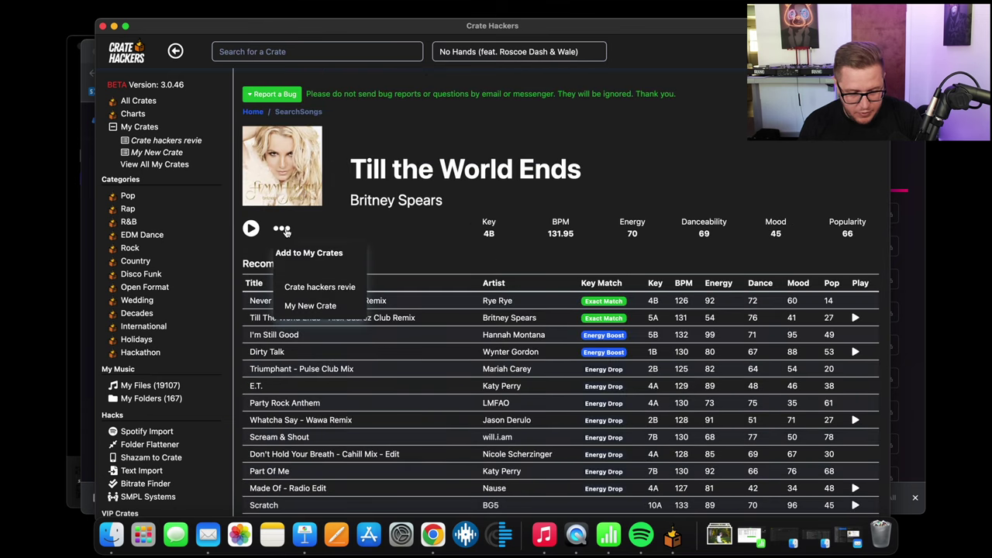
pyautogui.click(295, 289)
pyautogui.scroll(-3, 353, 237)
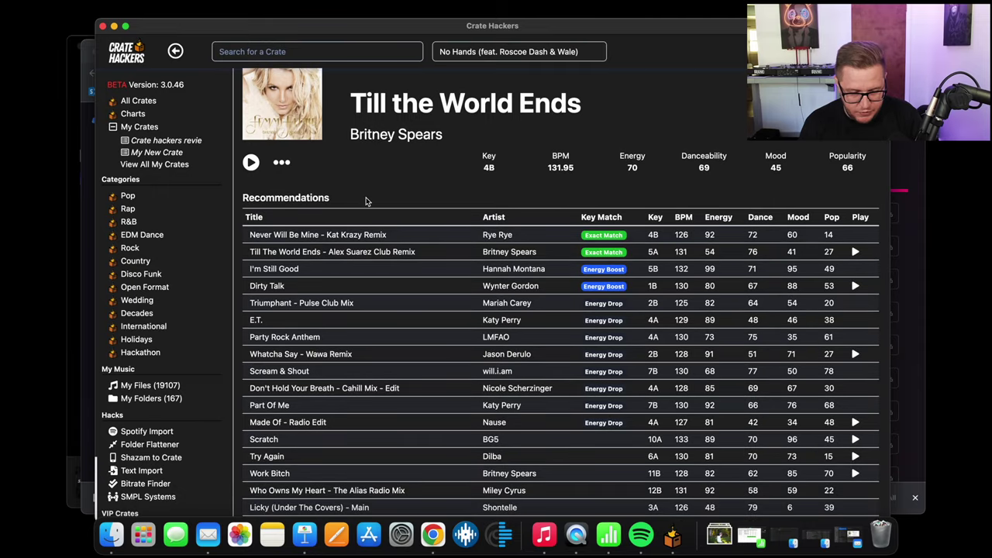
pyautogui.scroll(-1, 367, 202)
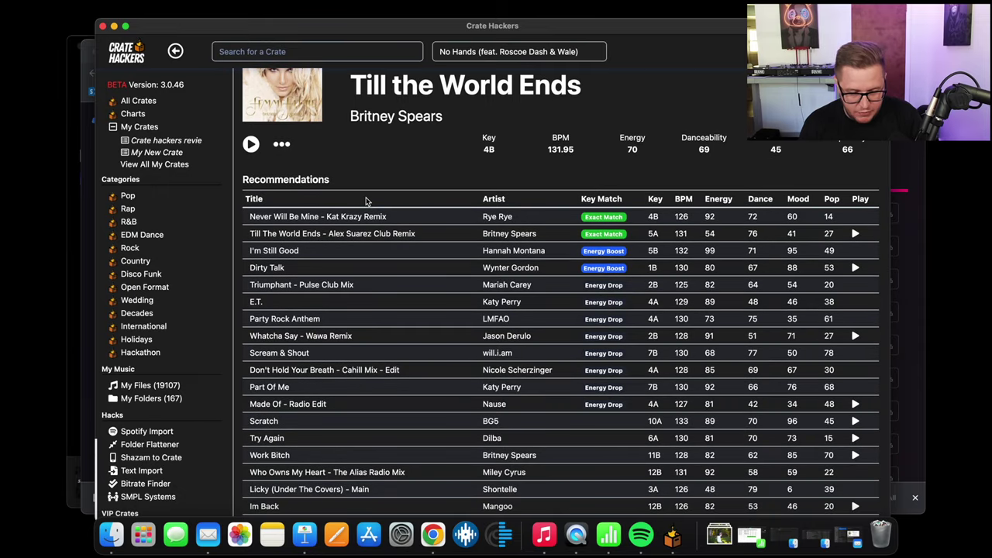
pyautogui.click(274, 267)
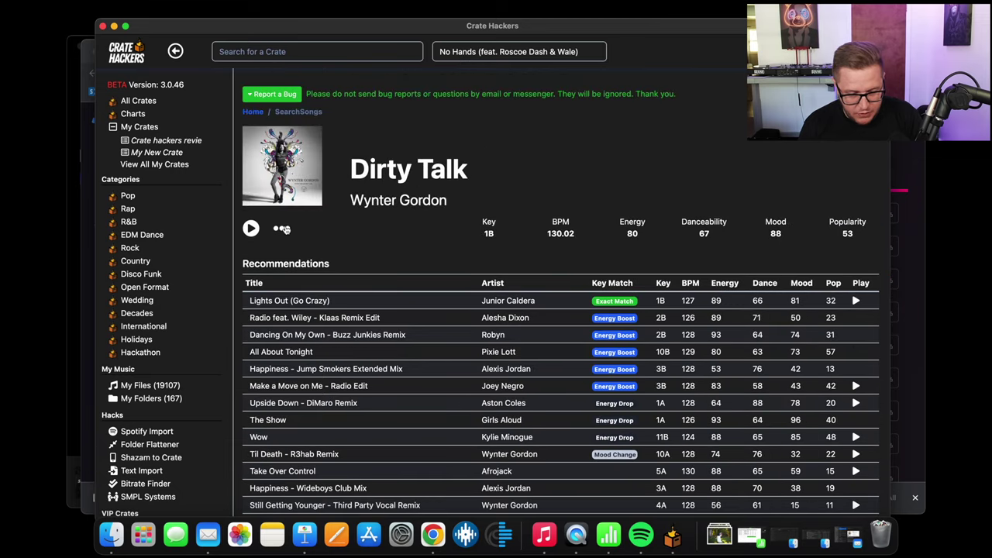
pyautogui.click(284, 229)
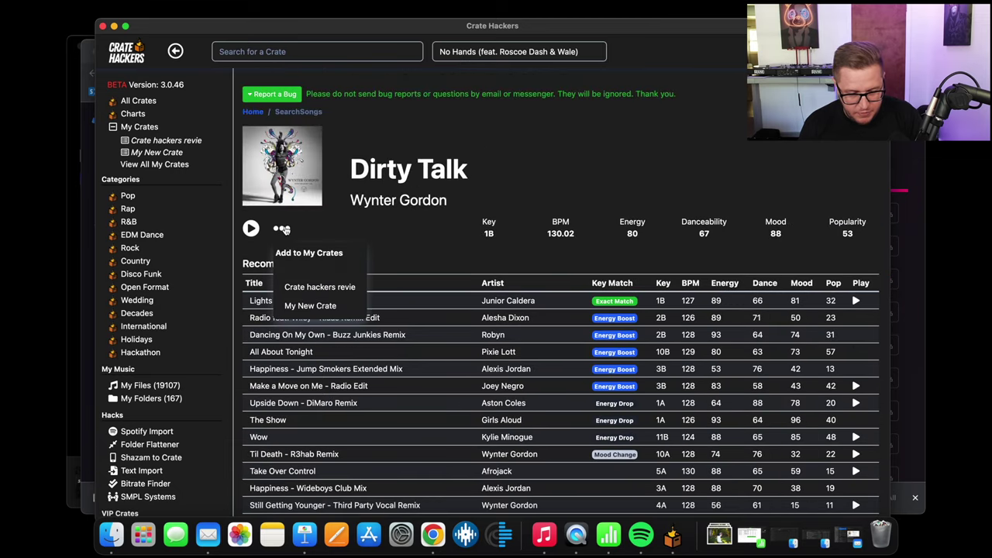
pyautogui.click(301, 289)
pyautogui.scroll(-3, 335, 268)
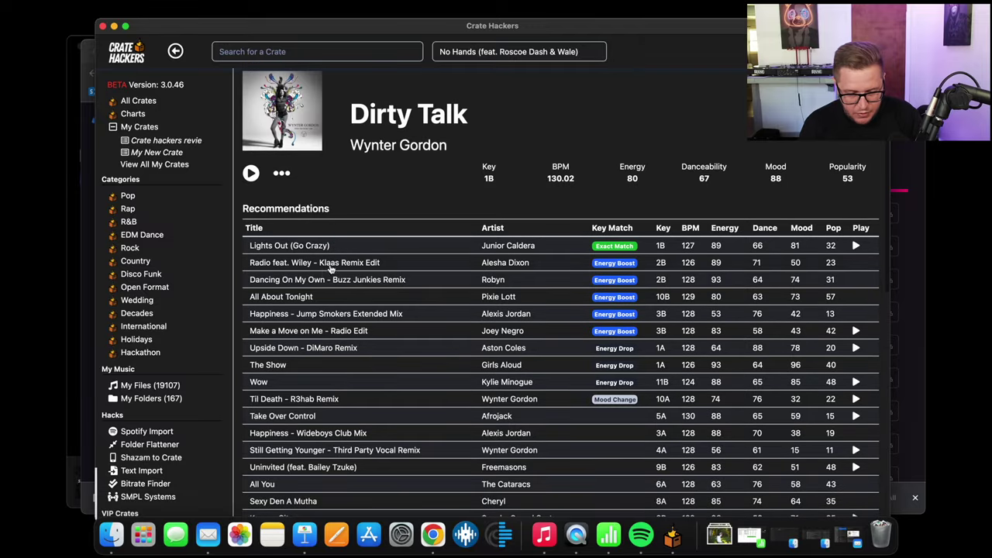
pyautogui.scroll(-3, 332, 302)
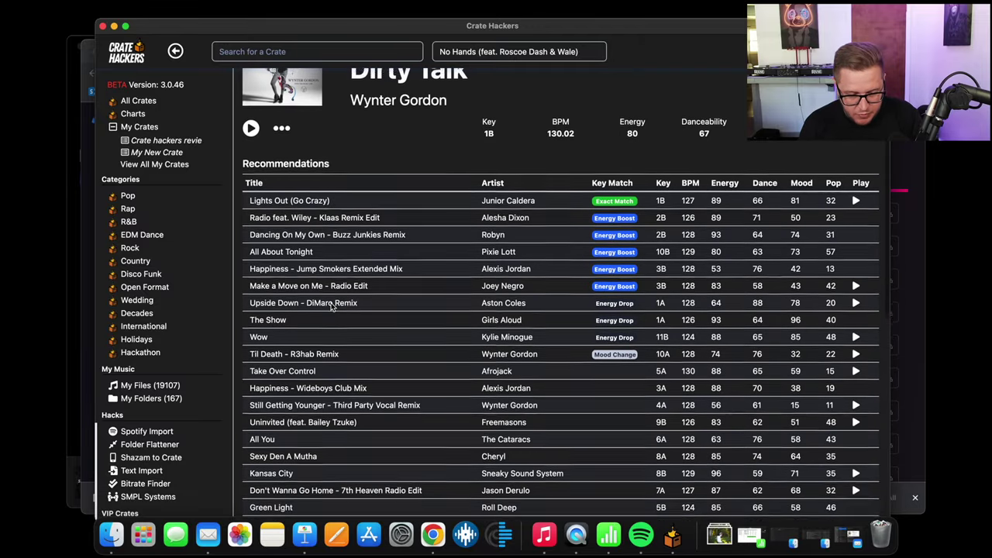
pyautogui.scroll(1, 332, 307)
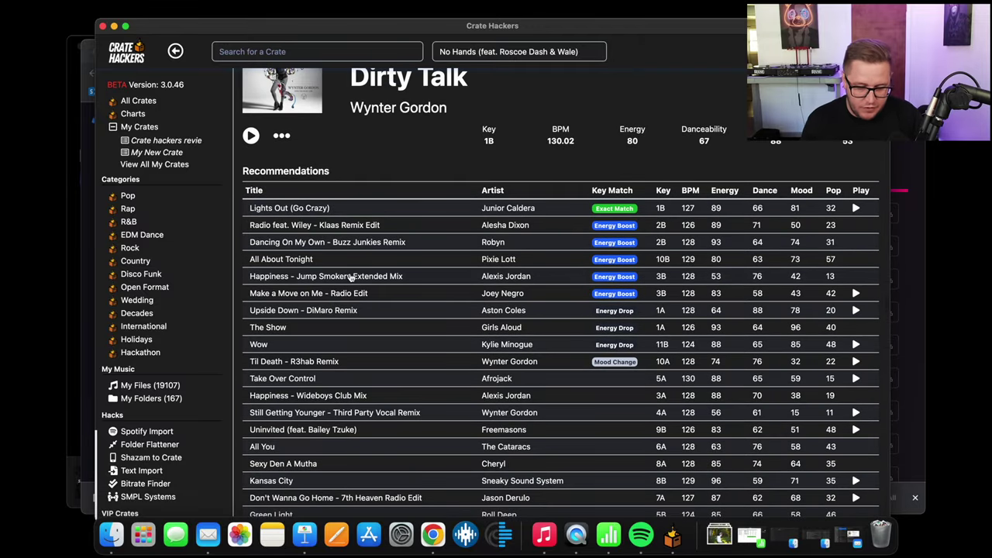
pyautogui.scroll(-5, 350, 278)
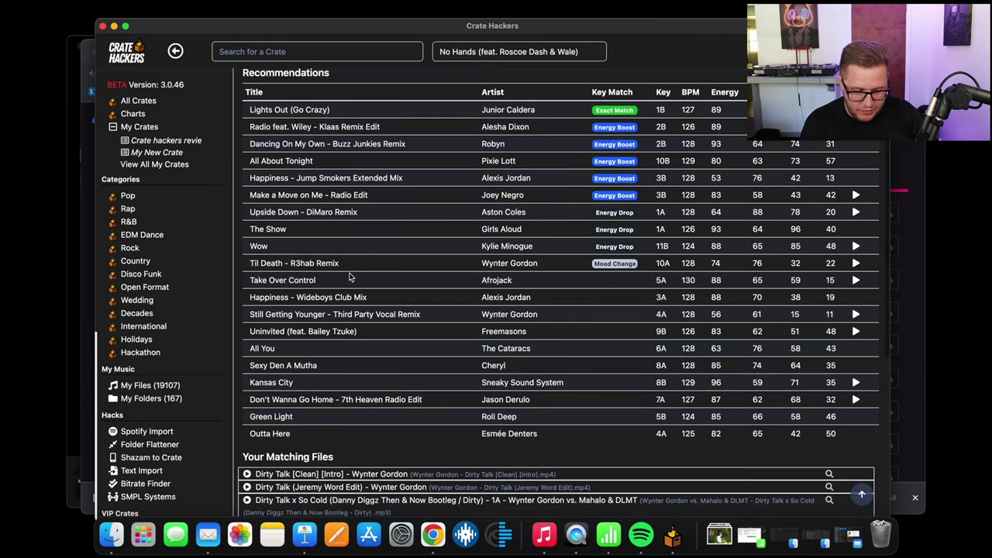
pyautogui.scroll(10, 350, 278)
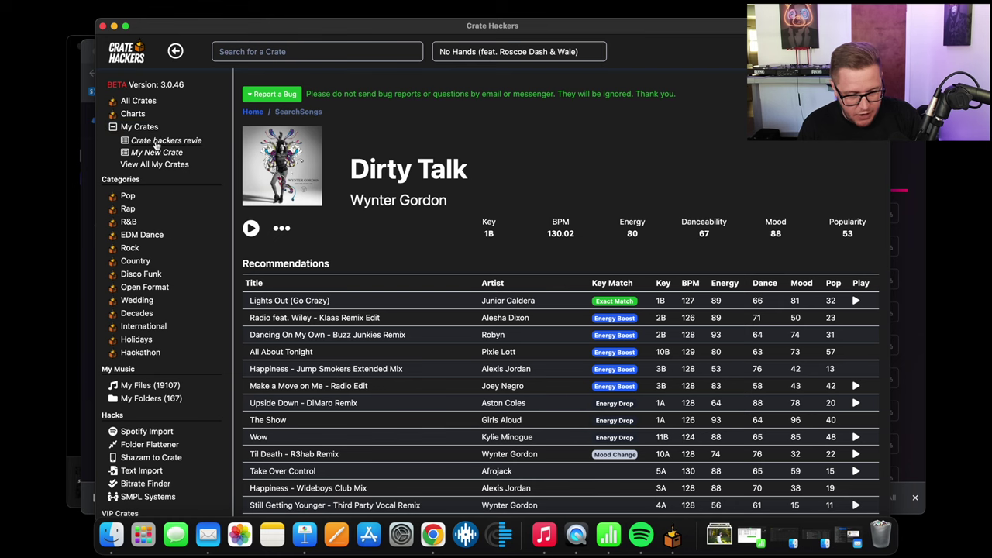
pyautogui.click(156, 142)
# Step: Fix the crate name to 'Crate hackers review' by adding the missing w
pyautogui.click(368, 162)
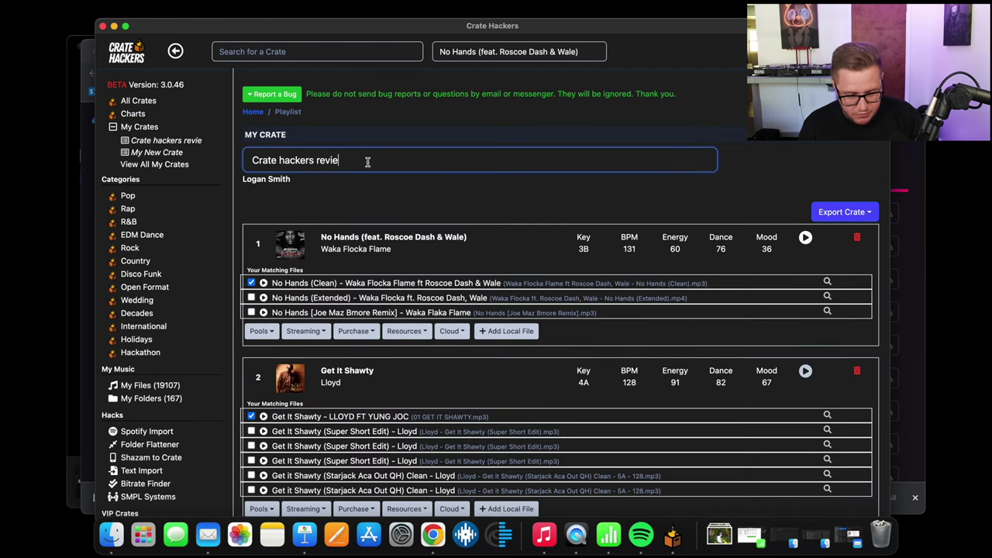
pyautogui.write('w')
pyautogui.click(354, 204)
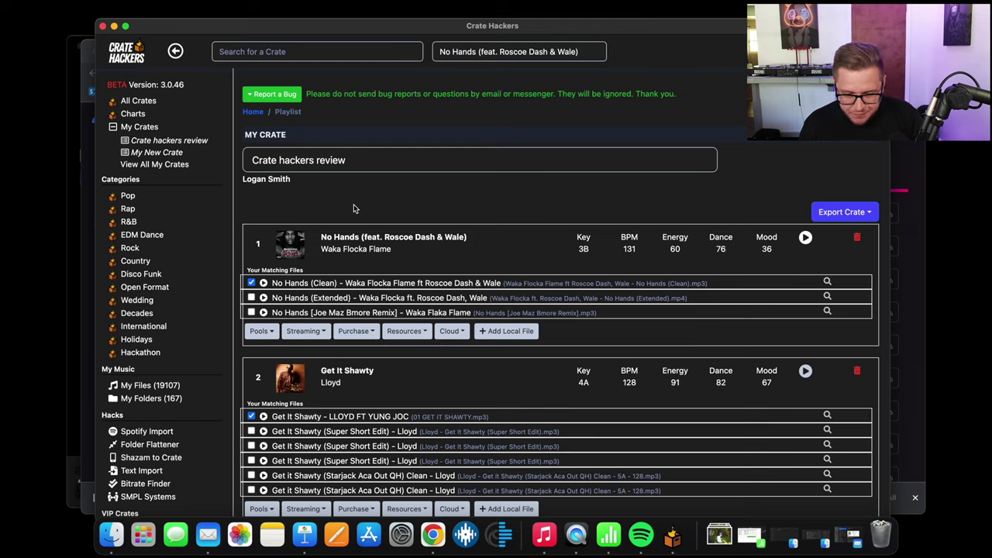
# Step: Check the record pools for Ass On The Floor, then close that pool list
pyautogui.scroll(-5, 354, 204)
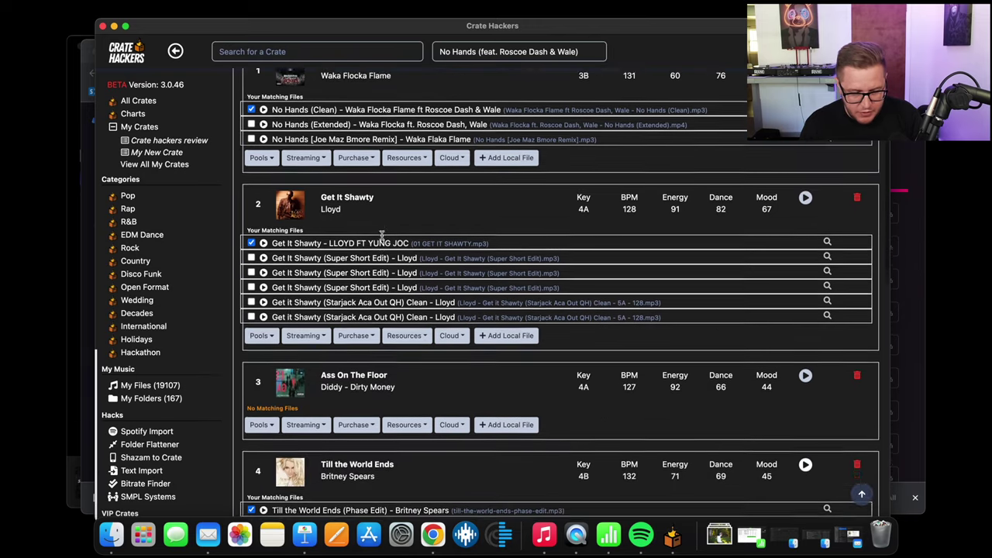
pyautogui.scroll(-6, 381, 234)
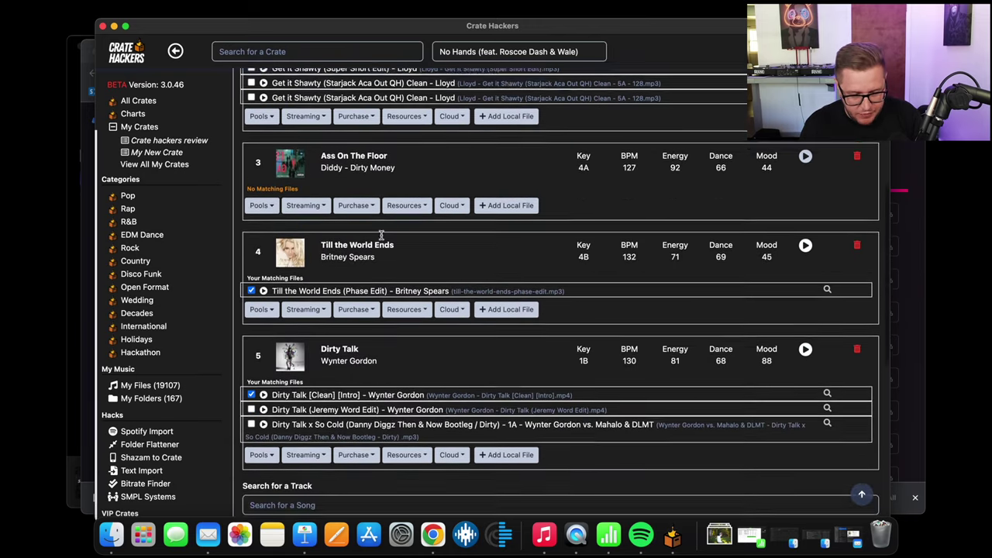
pyautogui.scroll(-6, 381, 234)
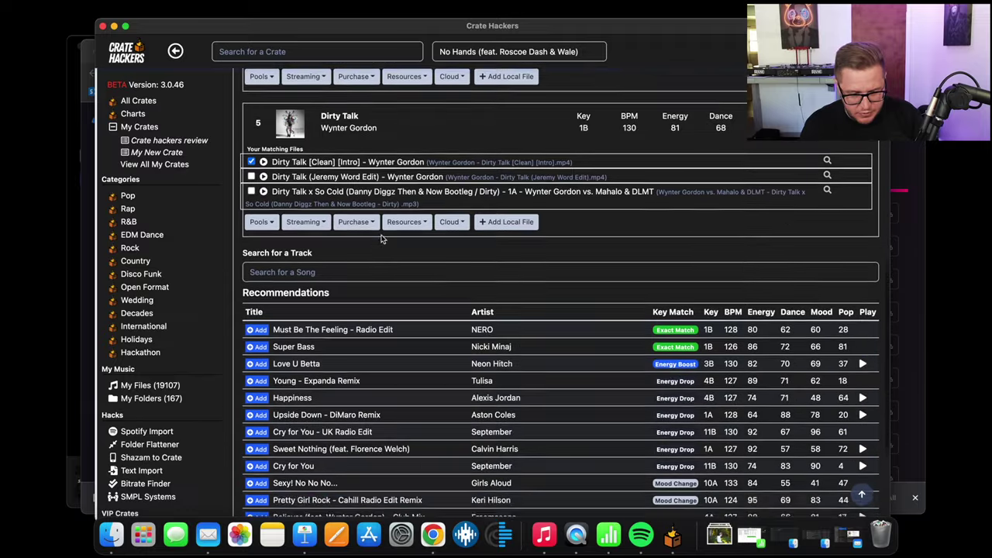
pyautogui.scroll(8, 381, 239)
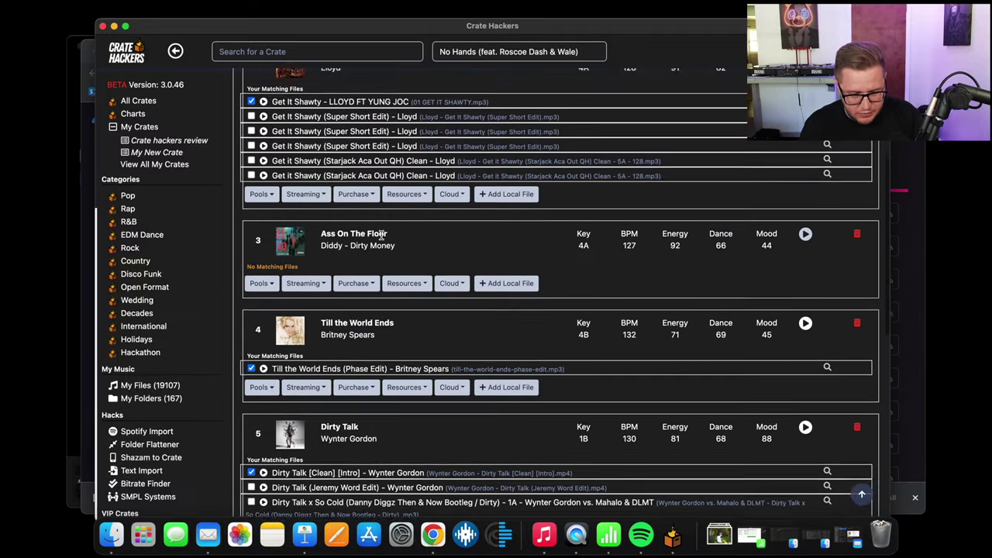
pyautogui.scroll(3, 381, 236)
pyautogui.scroll(-2, 334, 279)
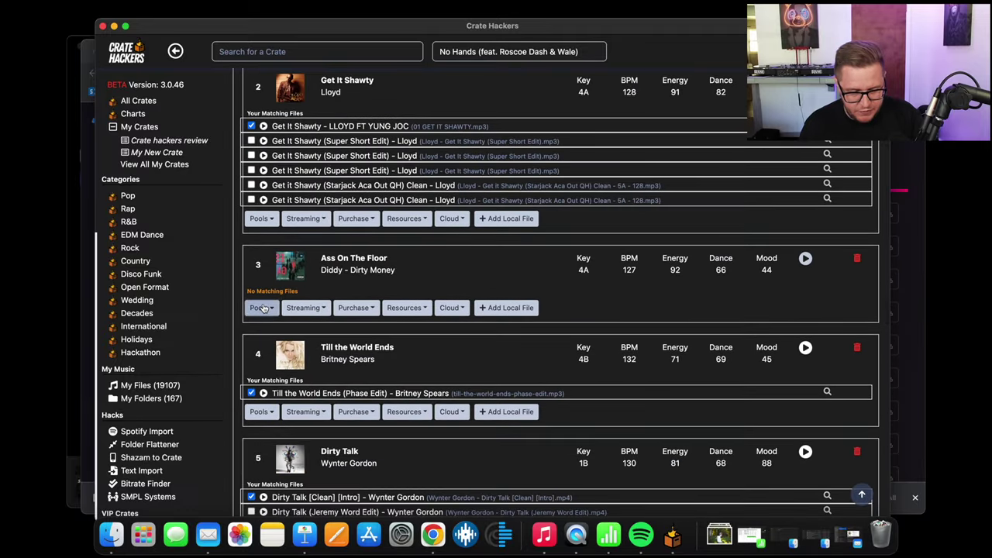
pyautogui.click(261, 308)
pyautogui.scroll(-3, 290, 298)
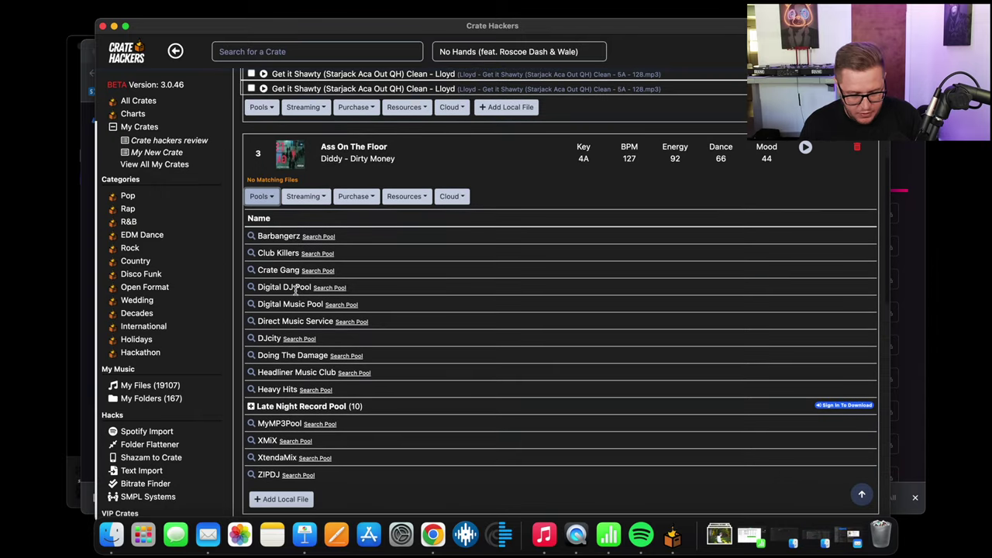
pyautogui.scroll(3, 295, 291)
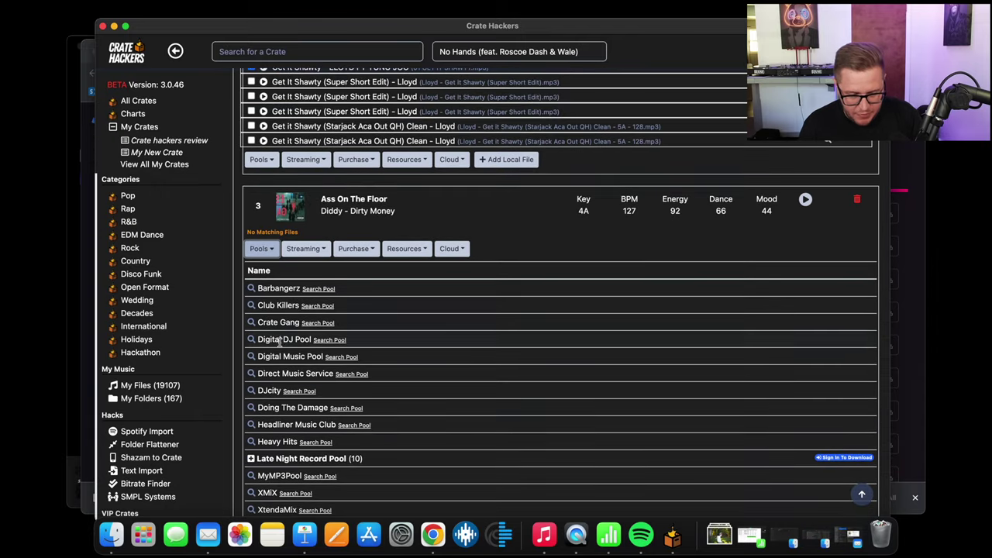
pyautogui.click(272, 252)
# Step: Expand Dirty Talk's Direct Music Service matches and open that search on the site
pyautogui.scroll(-5, 272, 271)
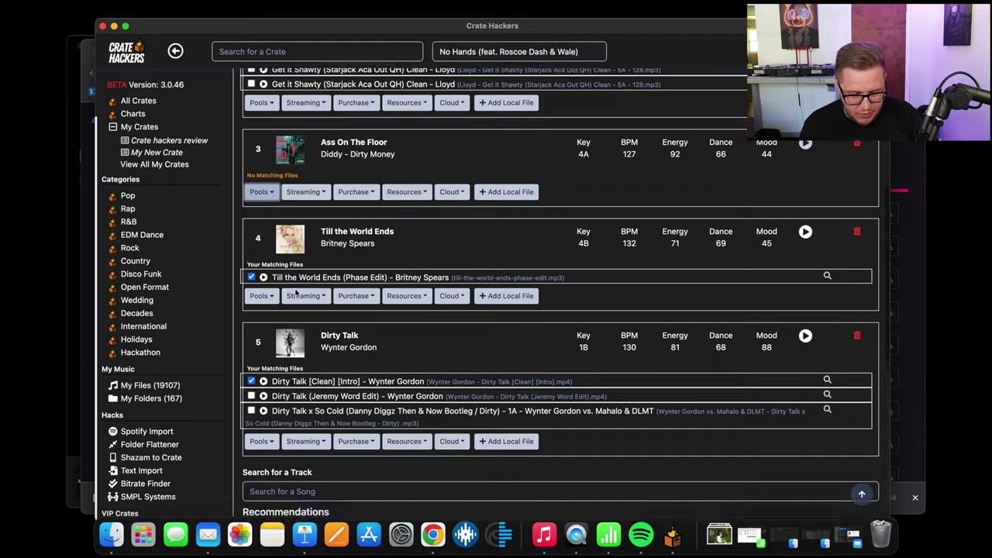
pyautogui.click(272, 293)
pyautogui.scroll(-5, 272, 292)
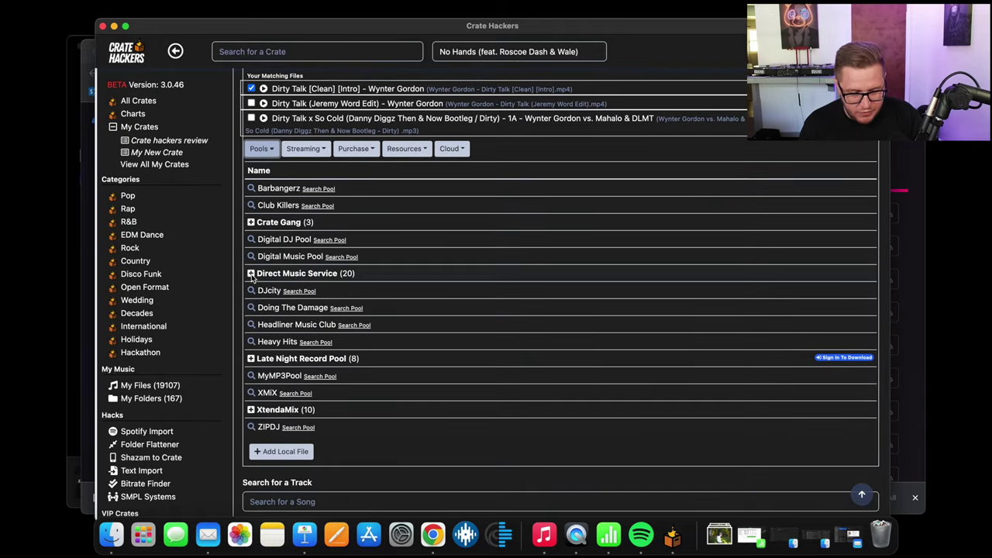
pyautogui.click(251, 274)
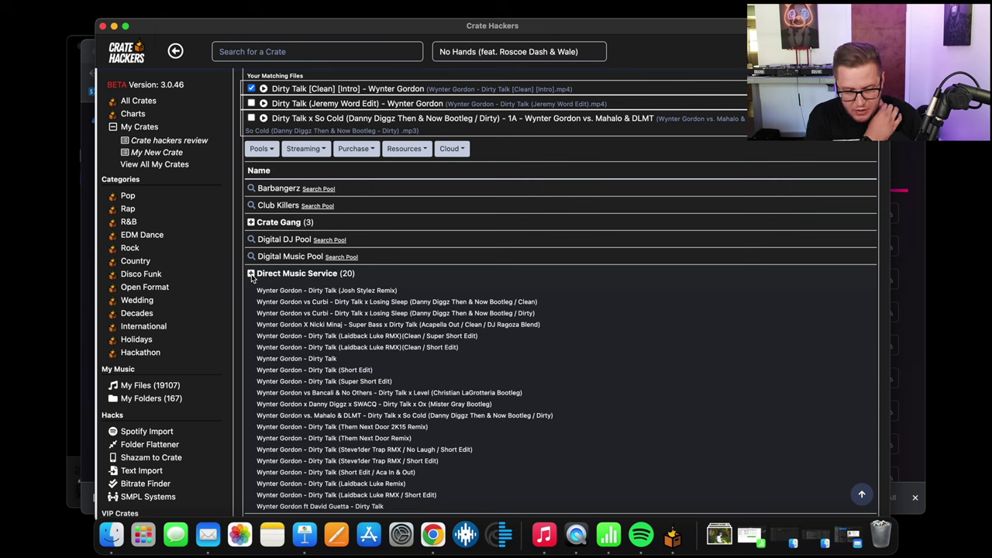
pyautogui.scroll(-3, 327, 318)
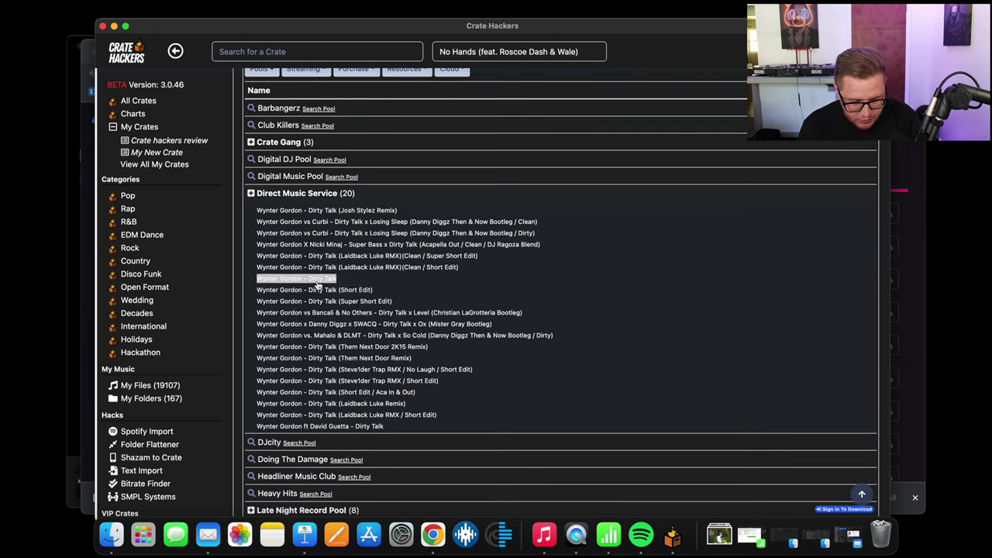
pyautogui.click(309, 302)
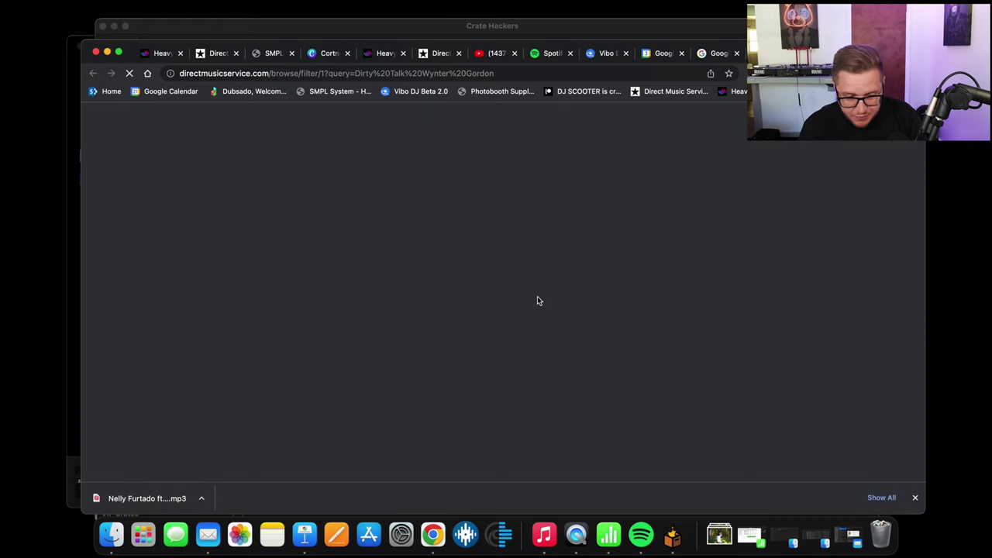
# Step: Download the Wynter Gordon 'Dirty Talk (Super Short Edit)' mp3, then return to Crate Hackers
pyautogui.scroll(-5, 500, 309)
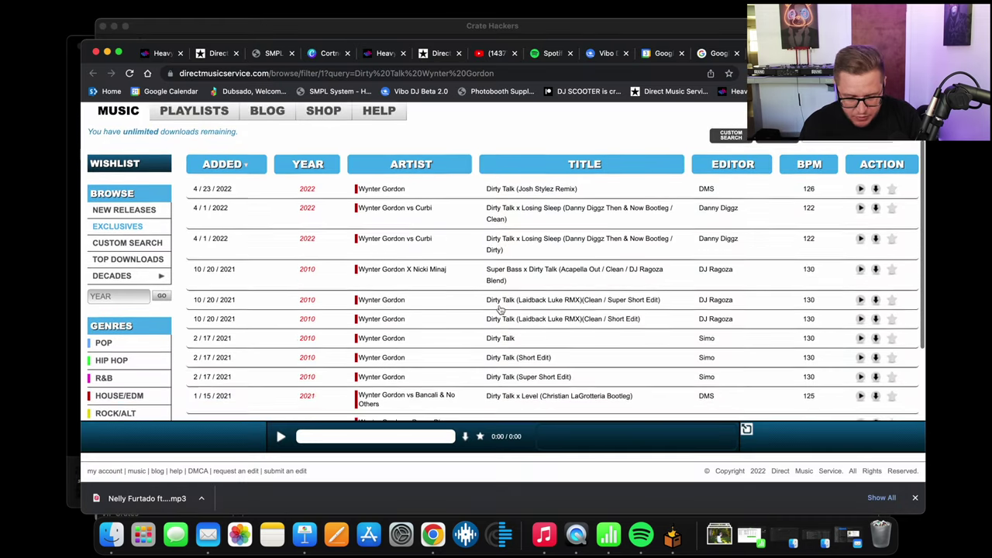
pyautogui.scroll(-1, 500, 309)
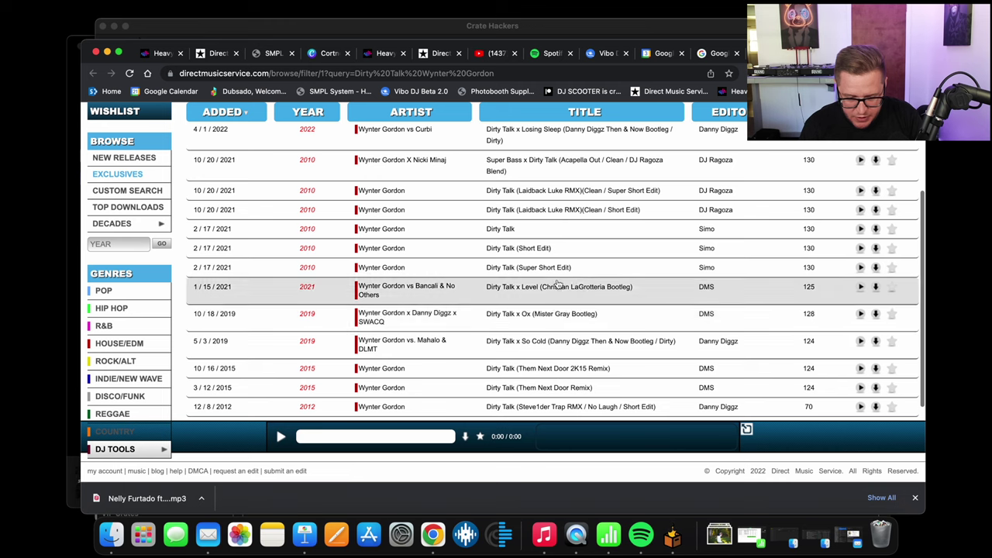
pyautogui.click(876, 269)
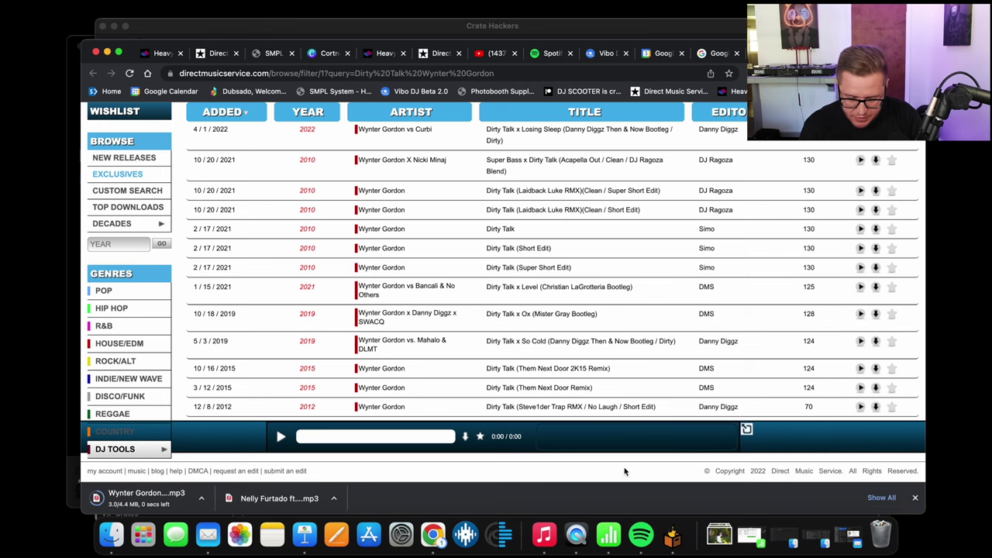
pyautogui.click(672, 535)
# Step: Attach the downloaded Wynter Gordon mp3 as a local file to the Dirty Talk track
pyautogui.click(387, 313)
pyautogui.scroll(-8, 379, 314)
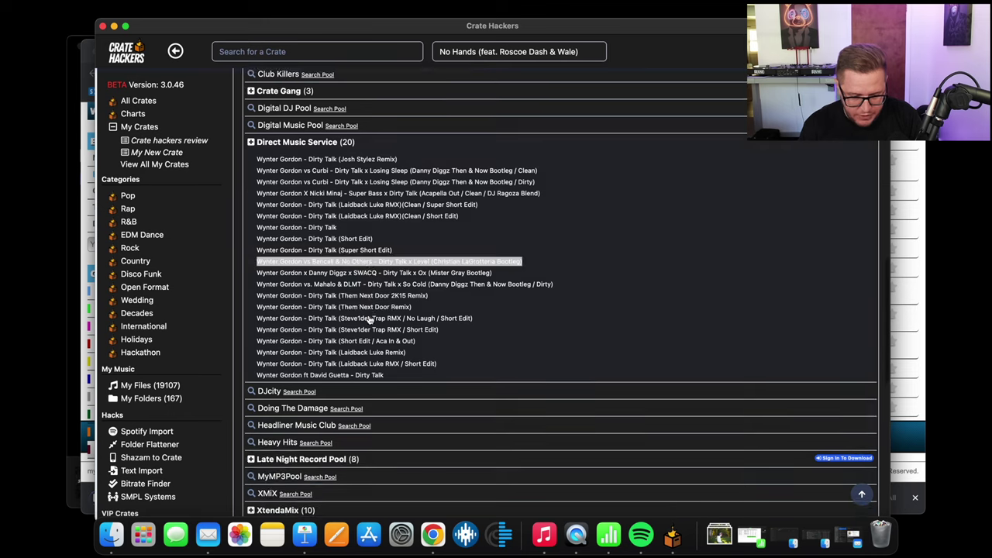
pyautogui.click(280, 411)
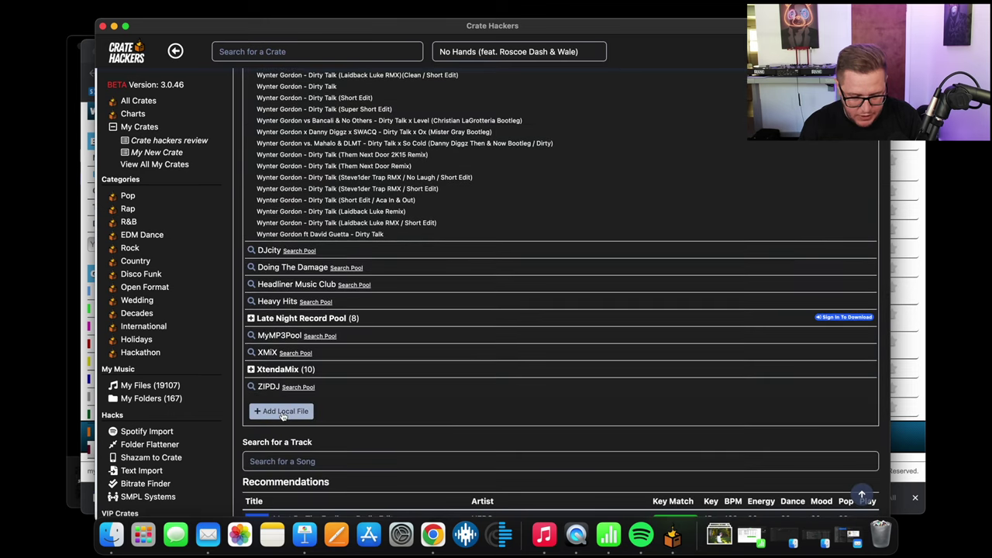
pyautogui.click(368, 203)
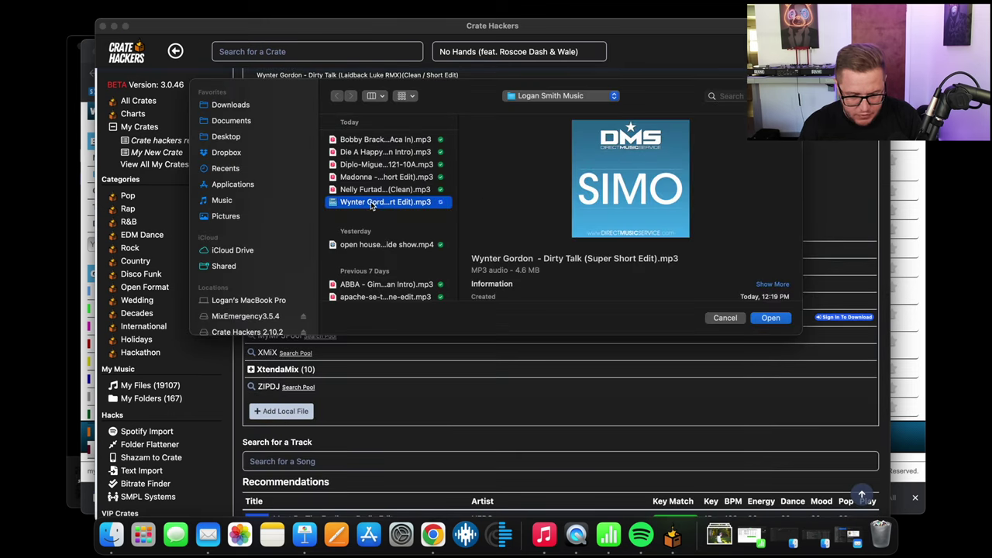
pyautogui.click(769, 318)
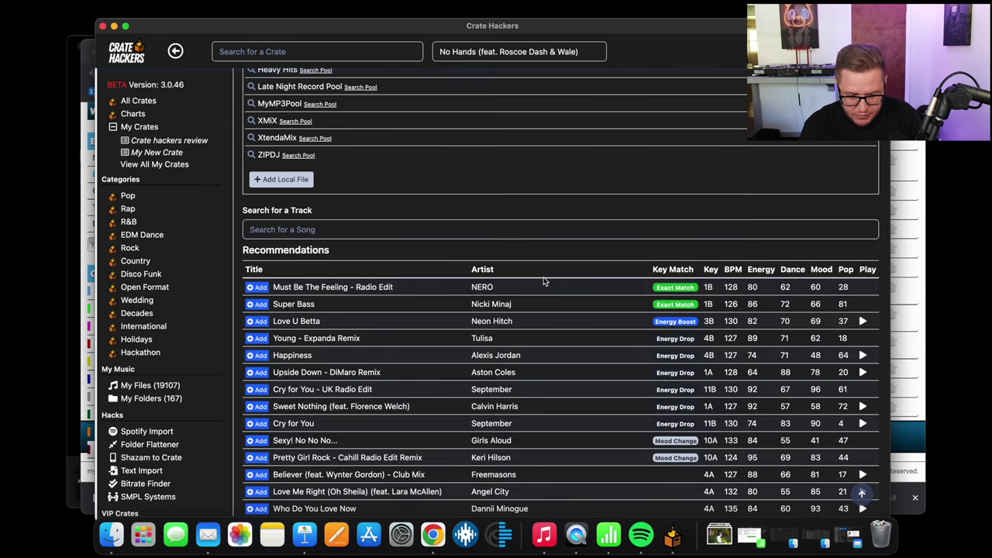
# Step: Export the crate as a Serato crate and launch Serato DJ Pro
pyautogui.scroll(5, 387, 217)
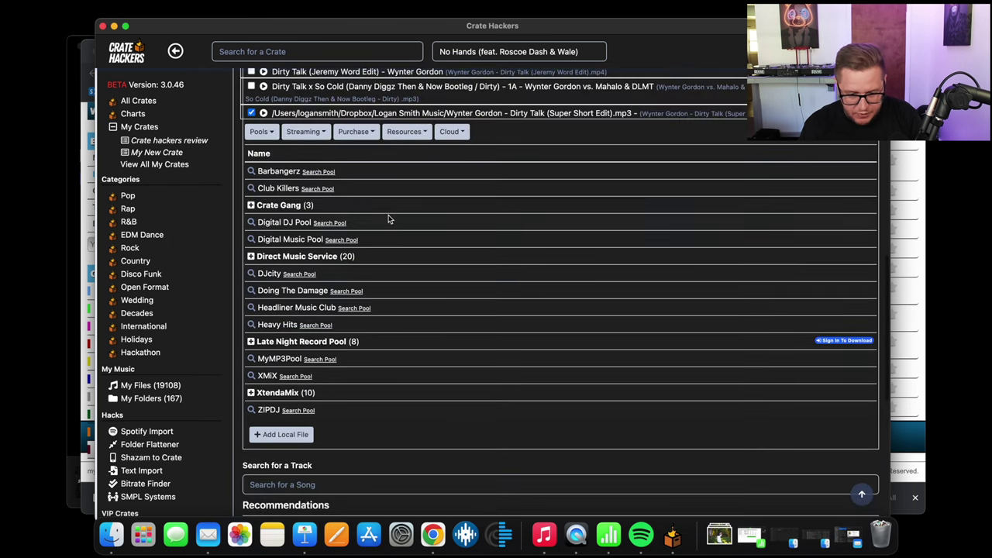
pyautogui.scroll(10, 390, 218)
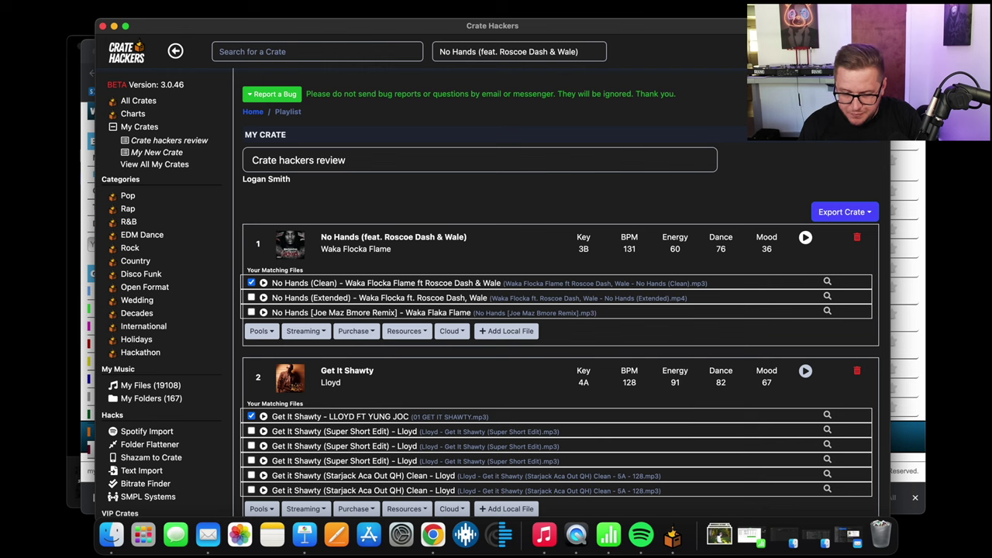
pyautogui.click(840, 214)
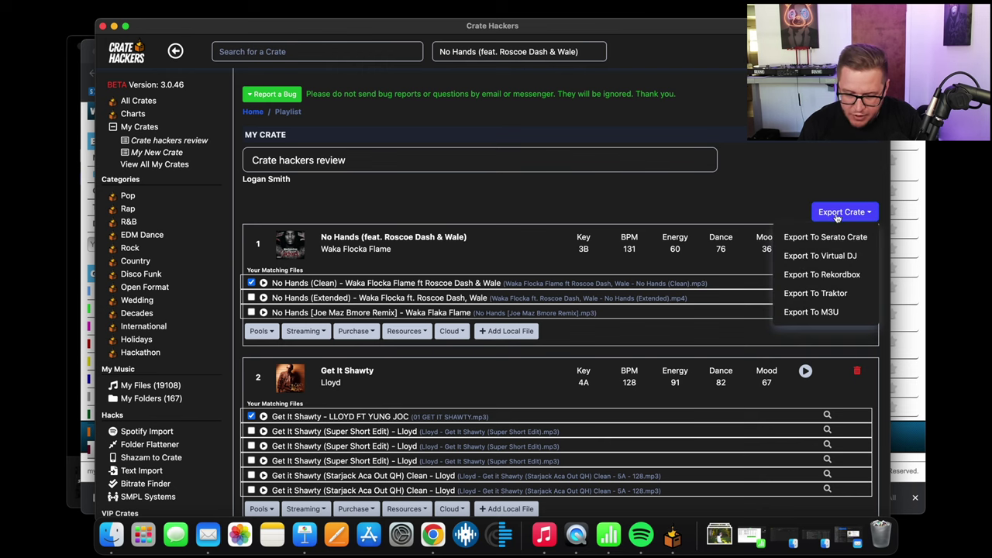
pyautogui.click(818, 238)
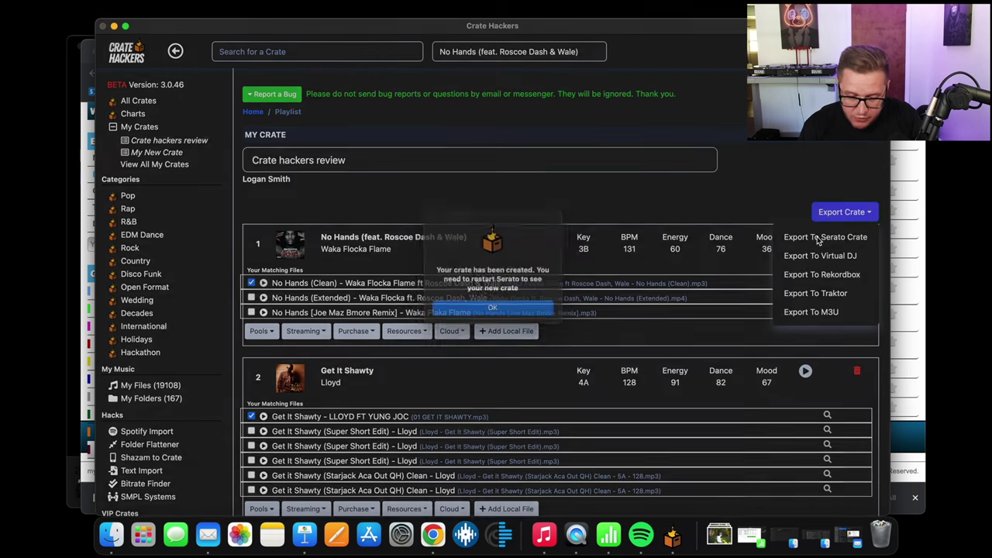
pyautogui.click(500, 314)
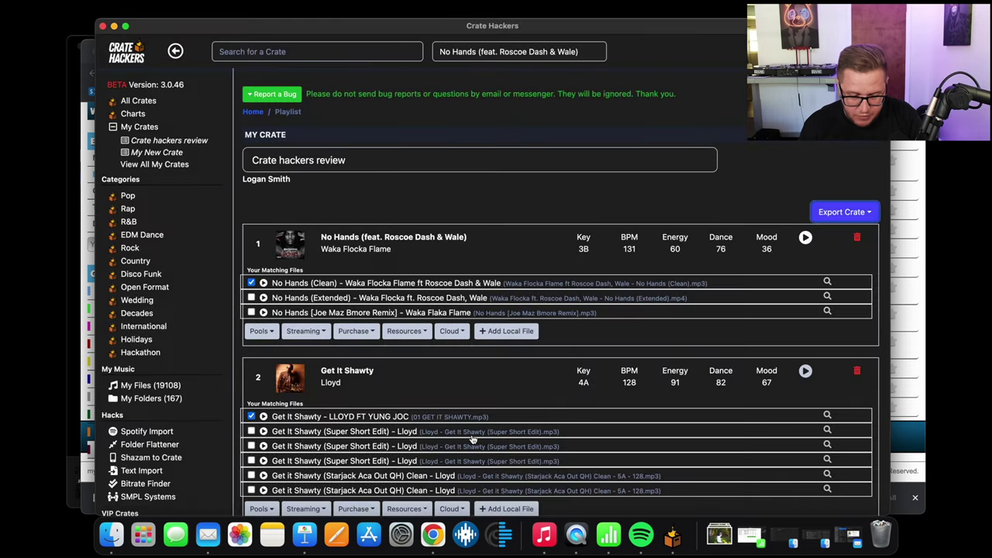
pyautogui.click(465, 535)
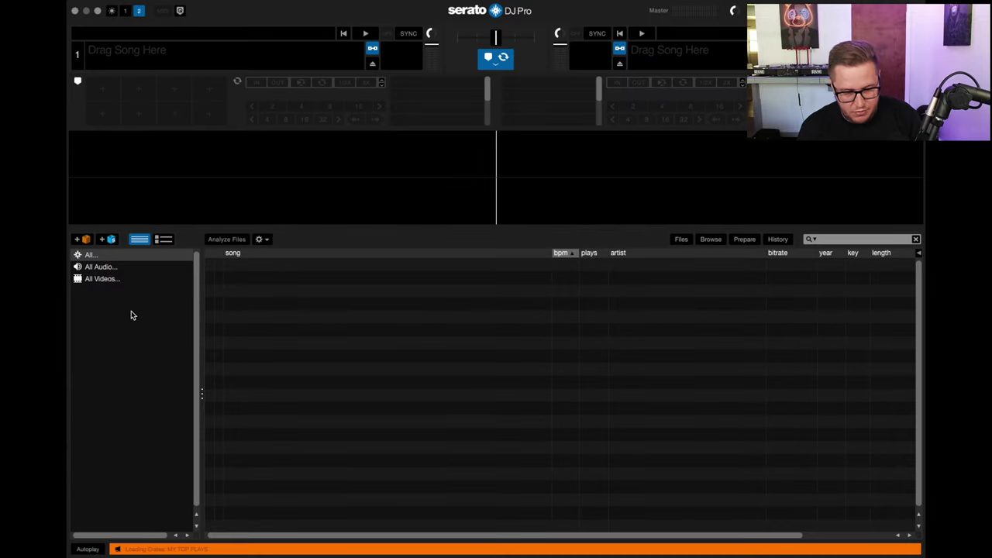
# Step: Check the five tracks in Serato's 'Crate hackers review' crate, then return to Crate Hackers
pyautogui.click(121, 293)
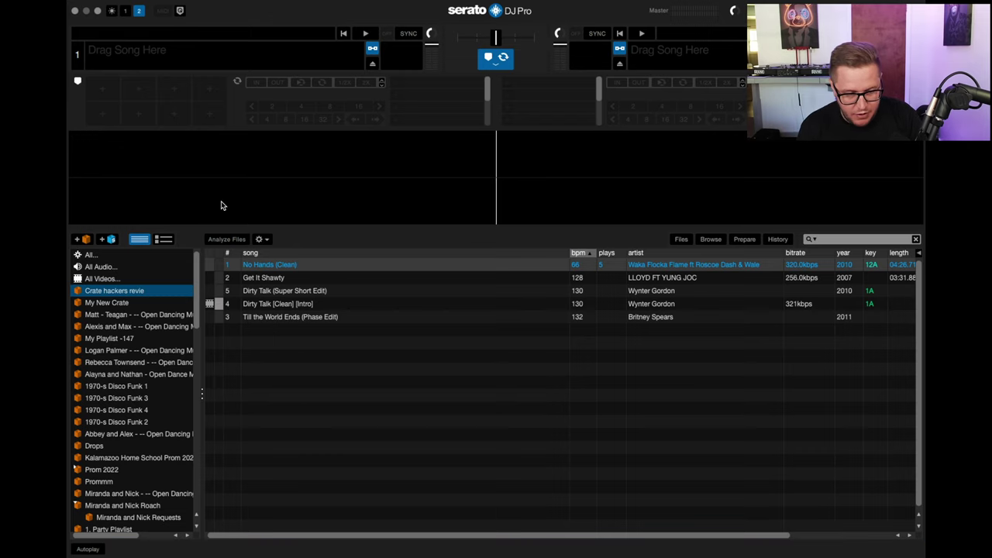
pyautogui.click(98, 11)
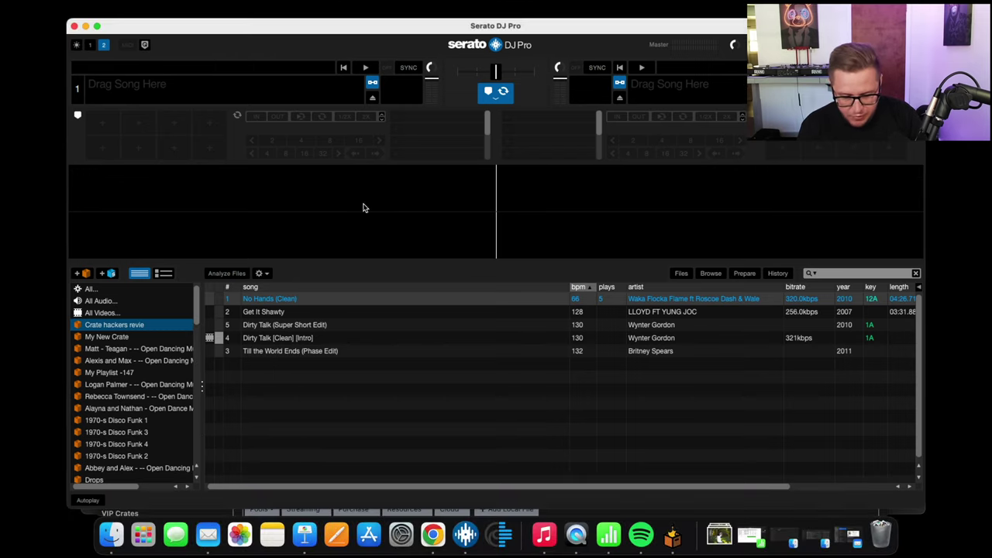
pyautogui.click(673, 537)
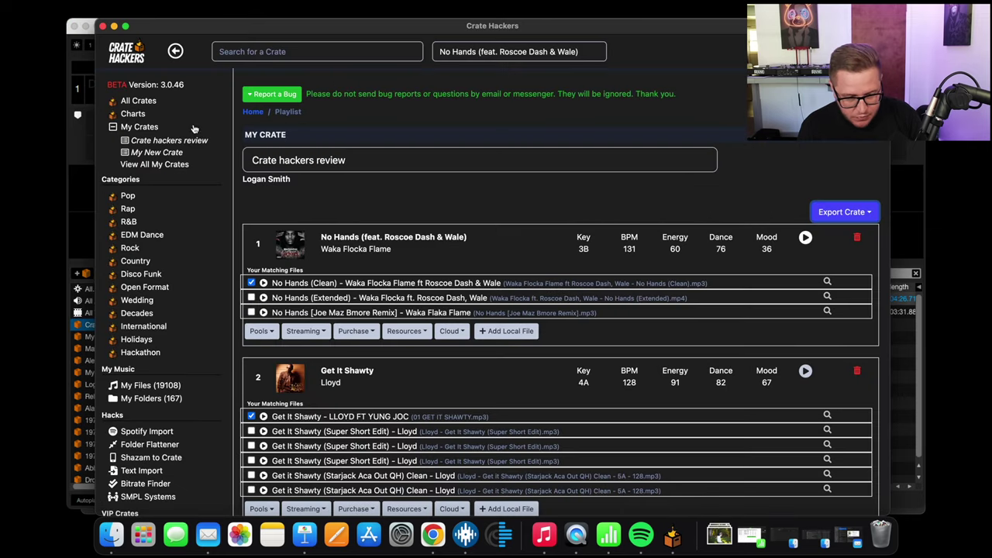
# Step: Show All Crates, listing the published crates by date with Nu Disco 4 first
pyautogui.click(147, 102)
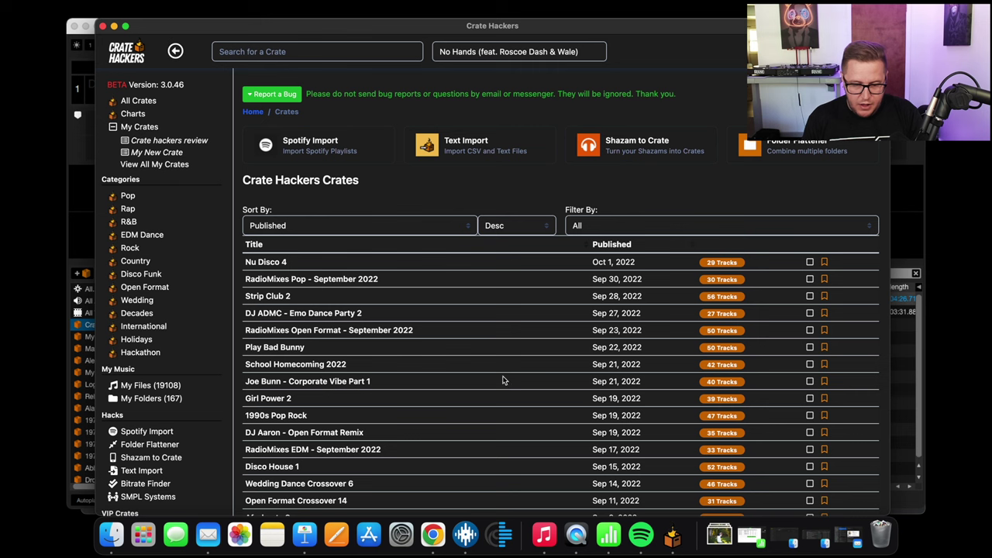
pyautogui.scroll(-5, 414, 321)
pyautogui.scroll(5, 414, 322)
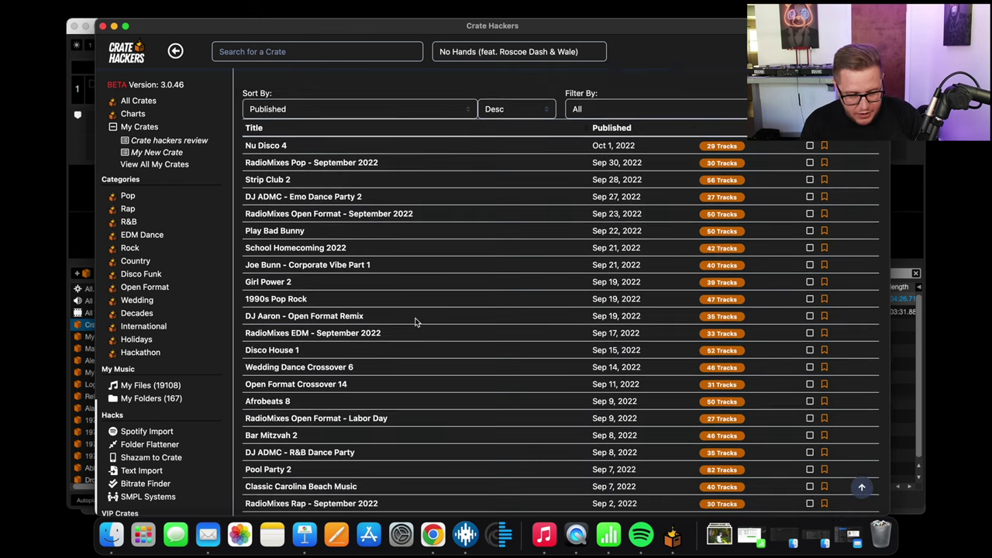